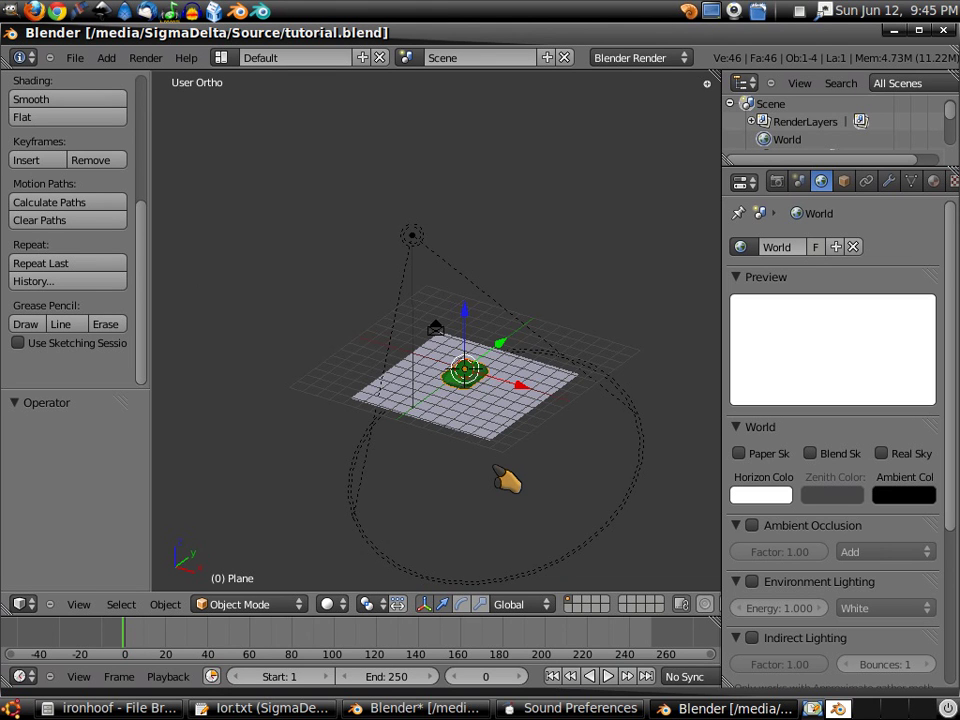
Delete the spot lamp, leaving the green gem, the ground plane and the camera
scroll(507, 482, "up", 5)
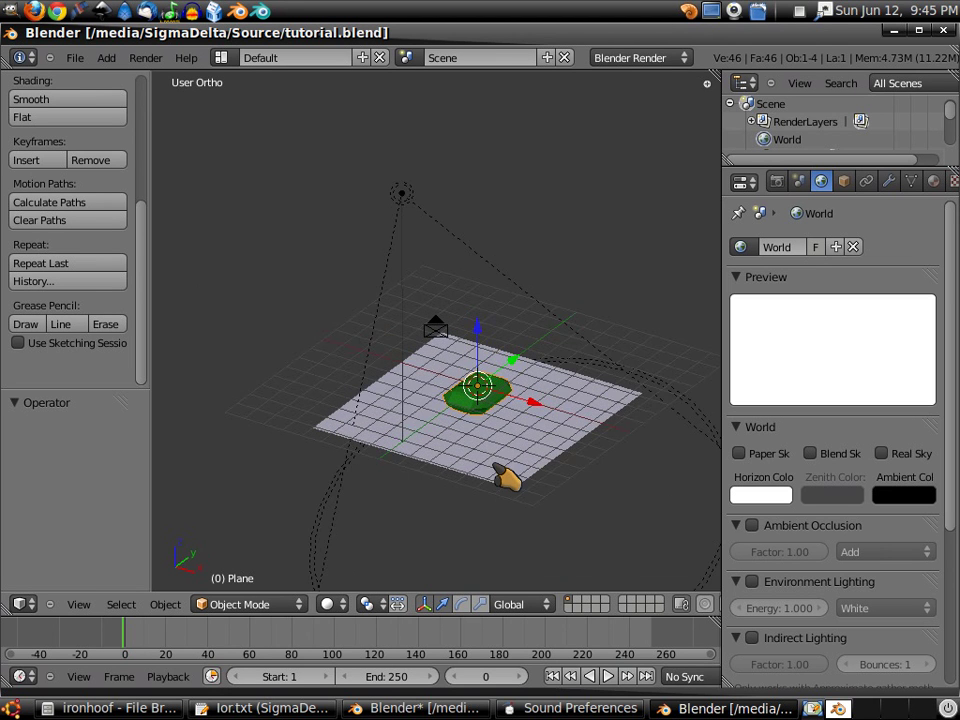
middle_click_drag(484, 507, 522, 478)
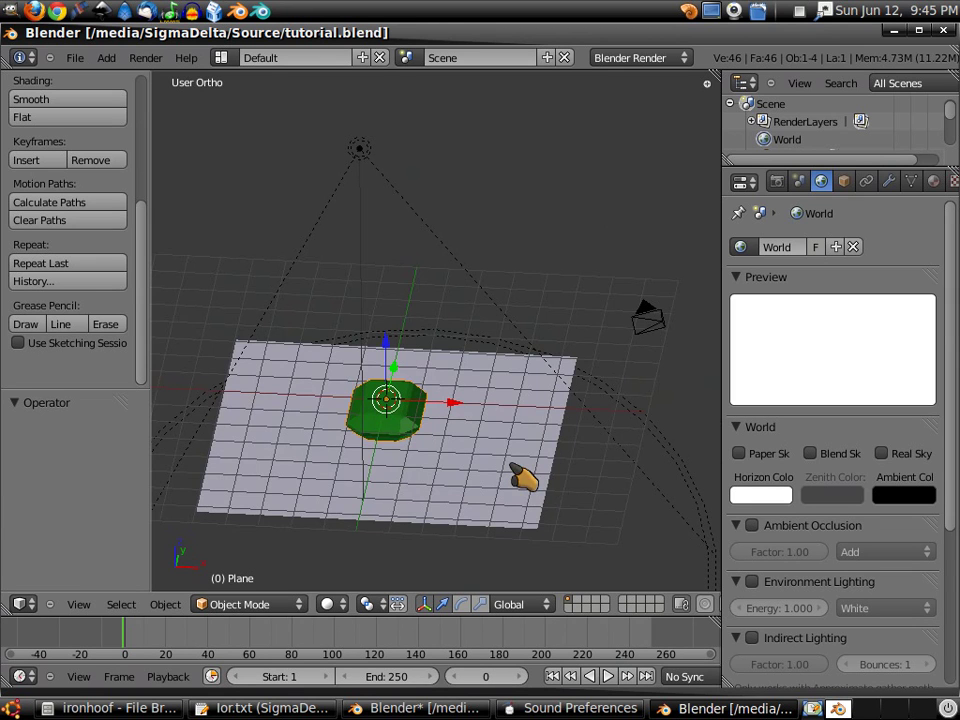
middle_click_drag(596, 452, 583, 484)
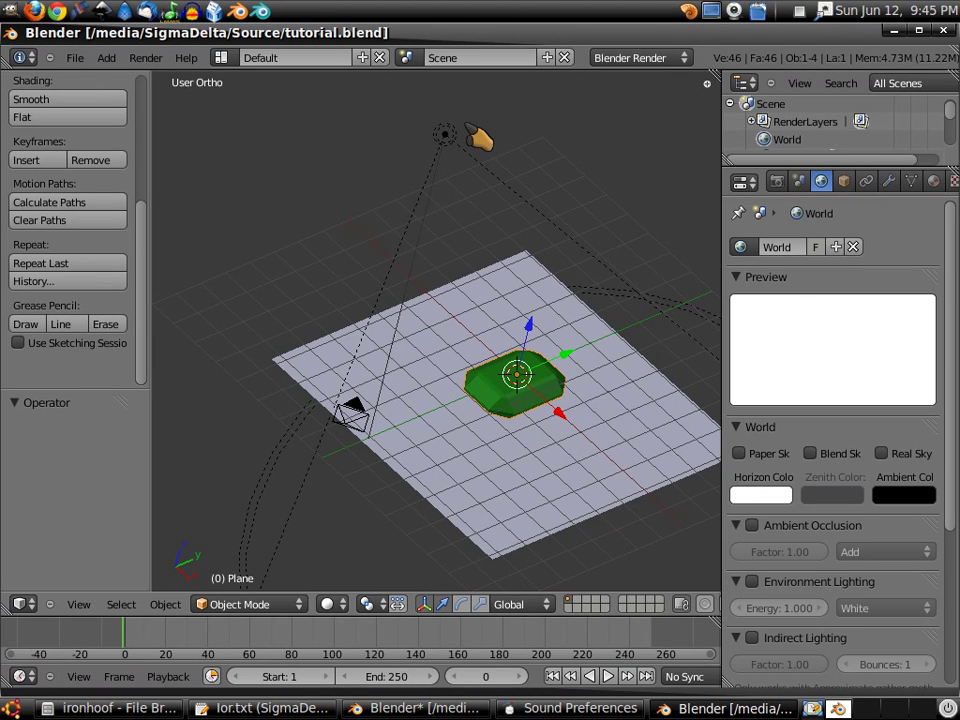
right_click(448, 136)
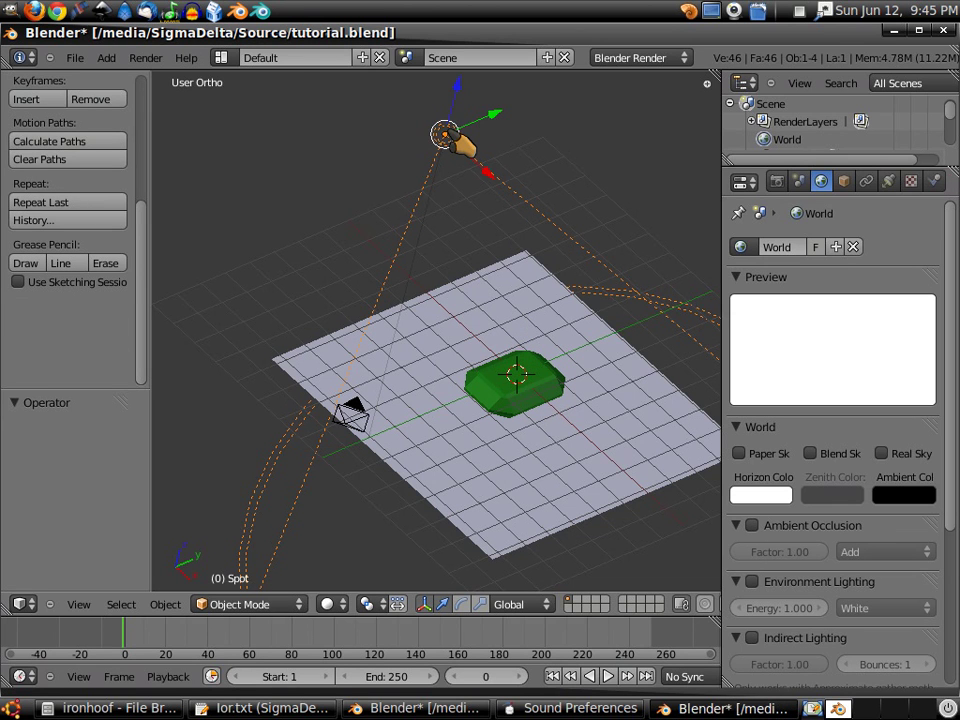
key("x")
left_click(455, 135)
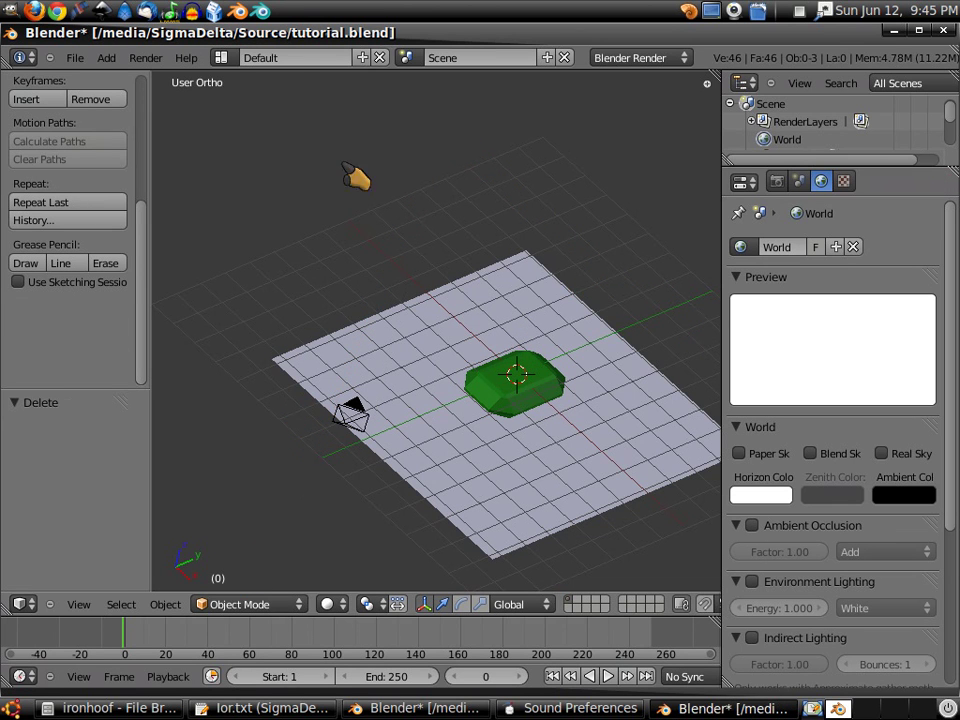
left_click(106, 58)
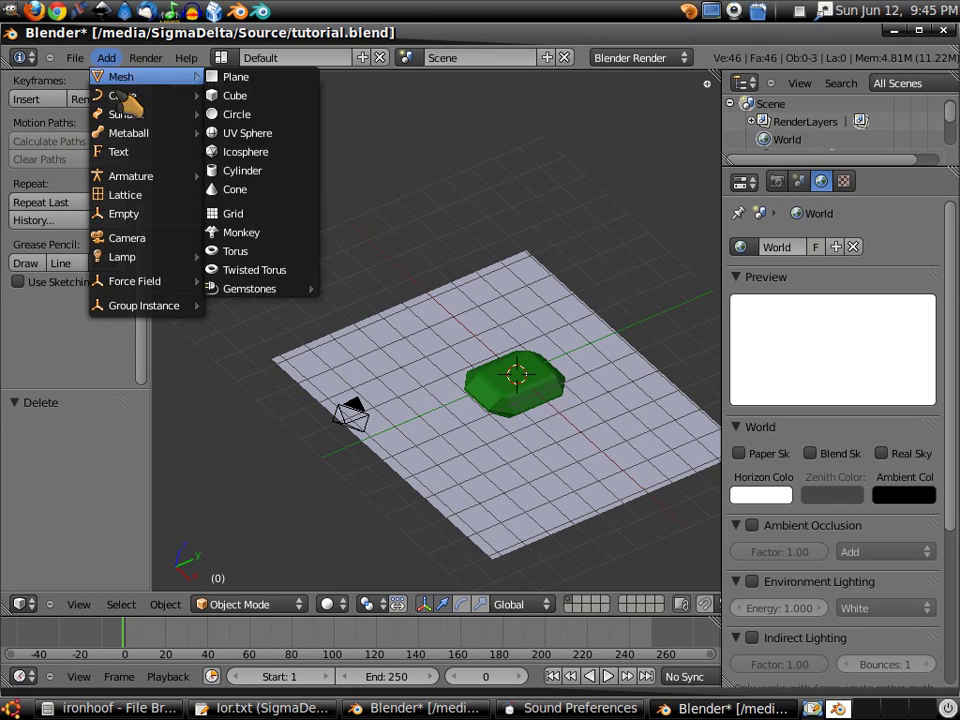
Add a point lamp below and right of the gem and give it Ray Shadow
mouse_move(139, 257)
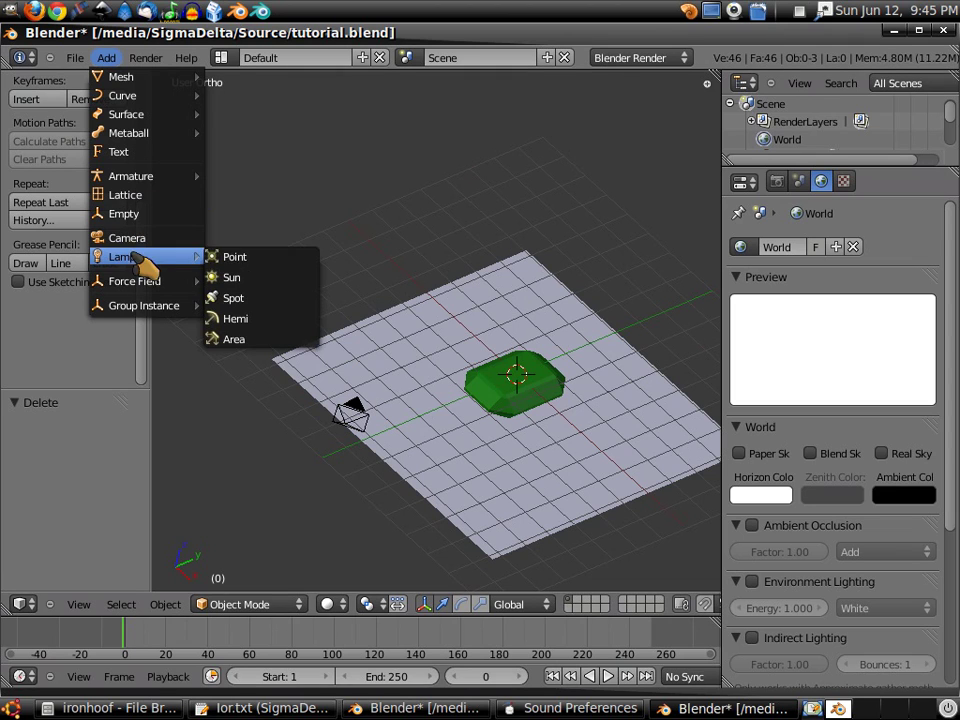
left_click(272, 262)
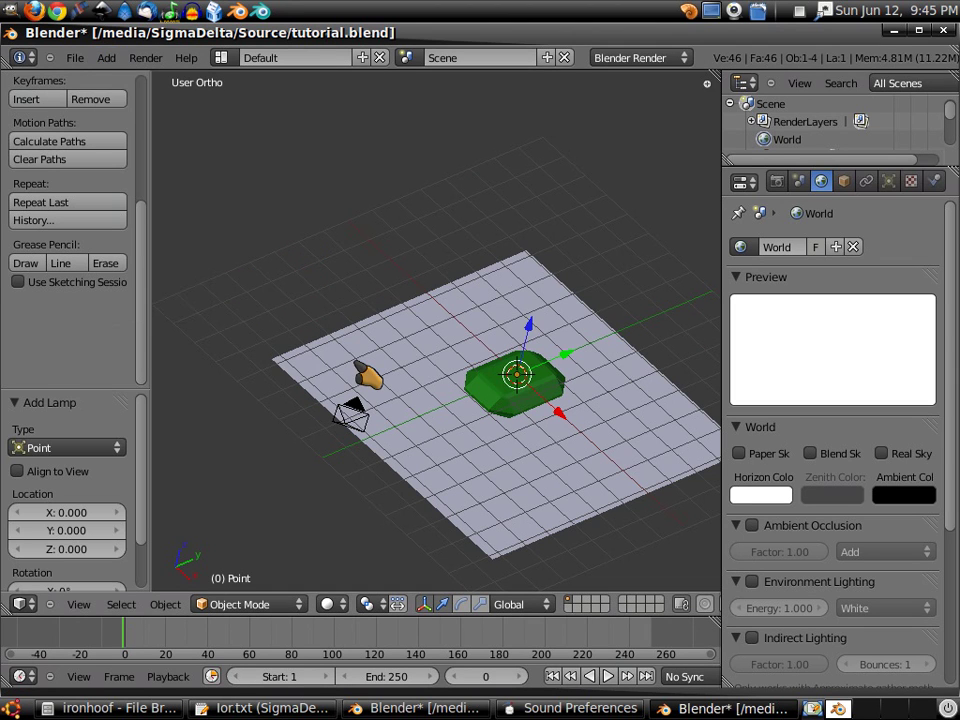
key("KP_7")
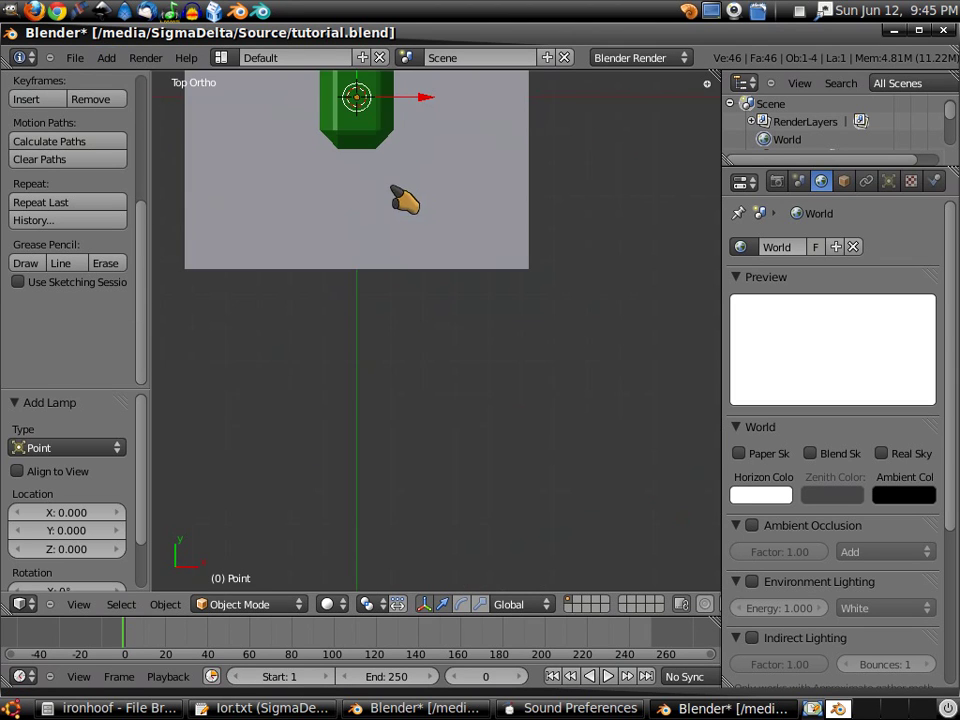
middle_click_drag(400, 195, 436, 333, "shift")
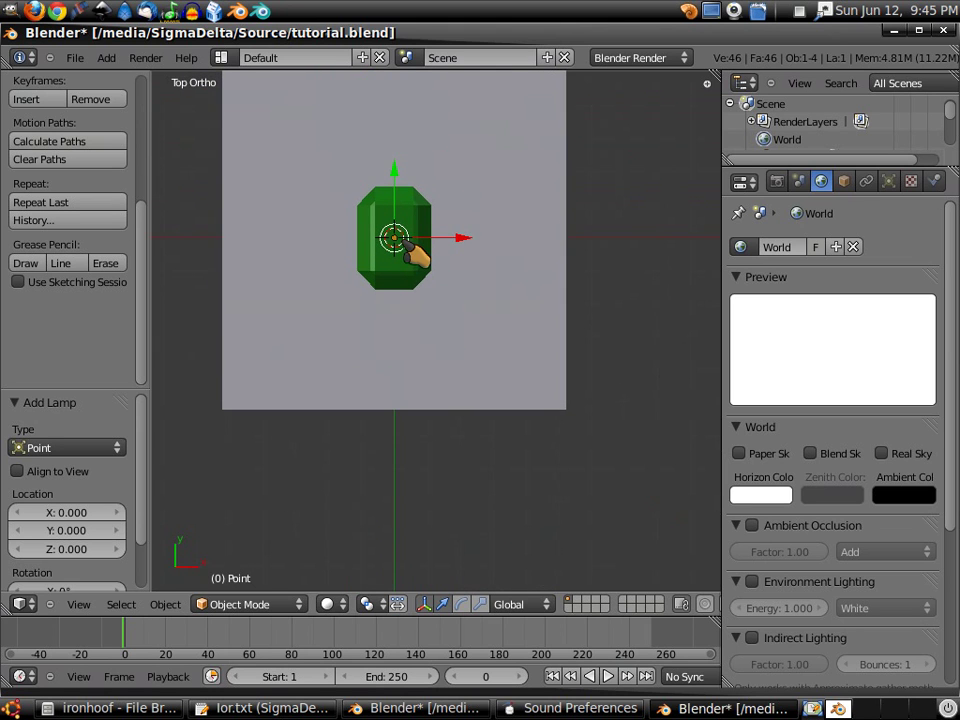
key("g")
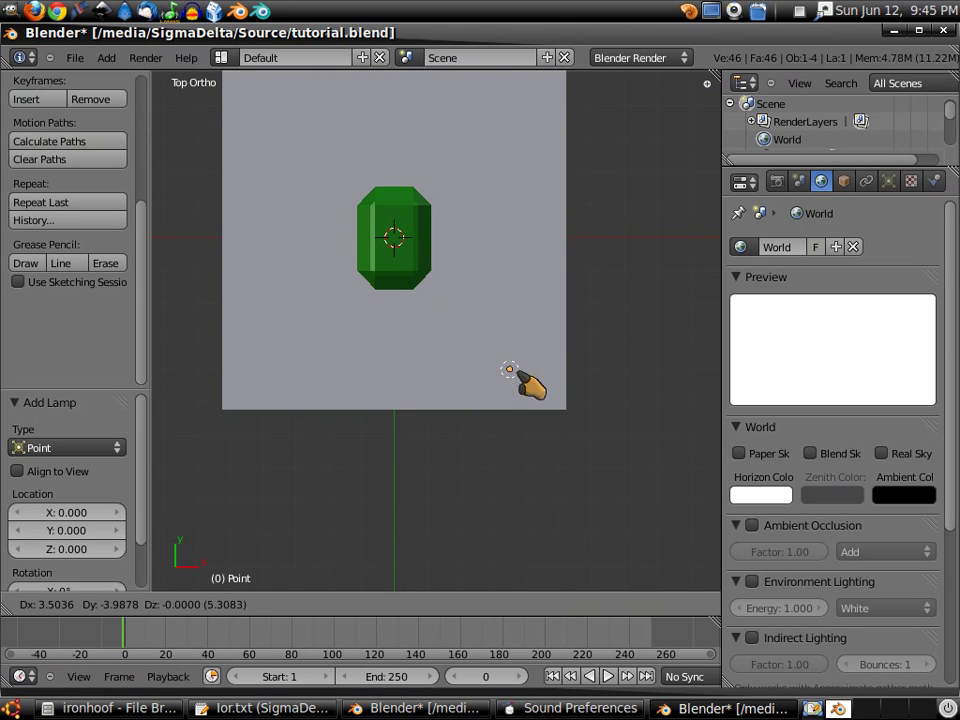
left_click(524, 352)
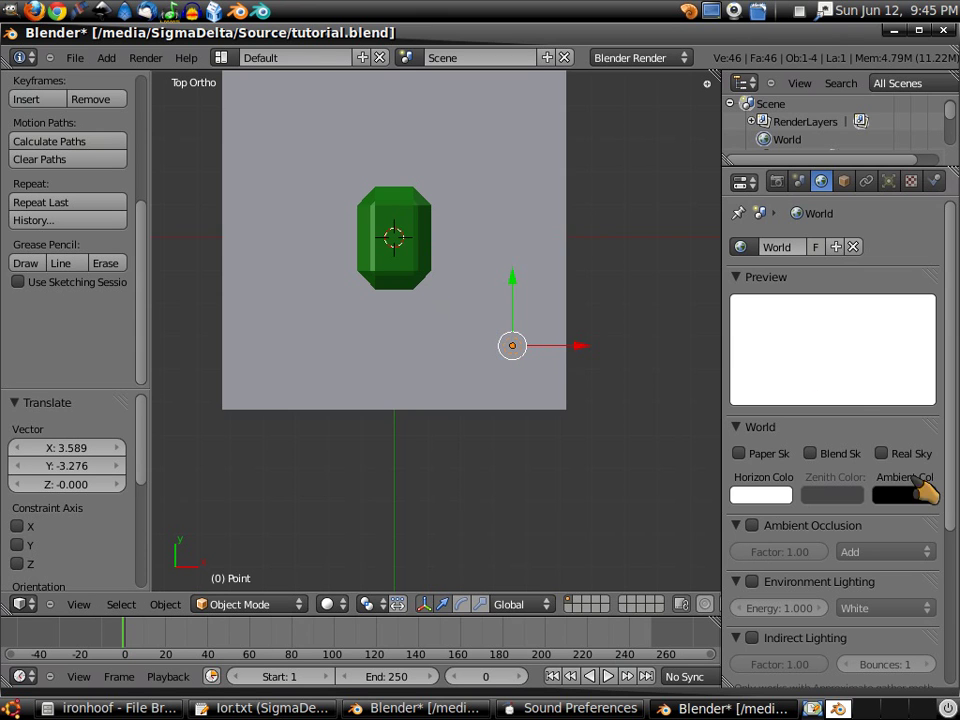
left_click(888, 182)
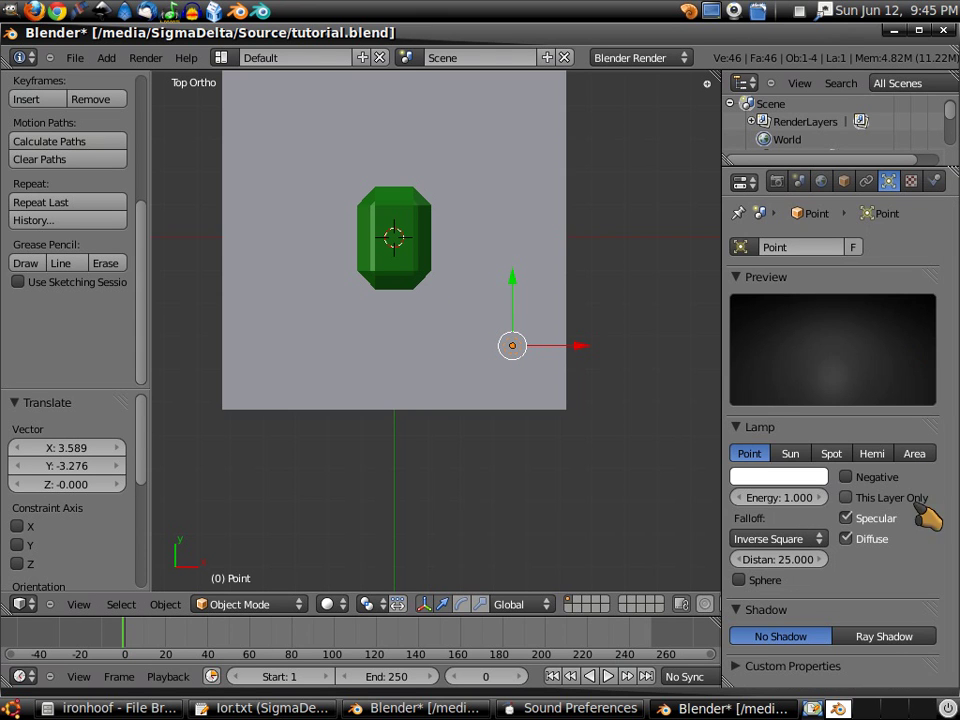
left_click(884, 636)
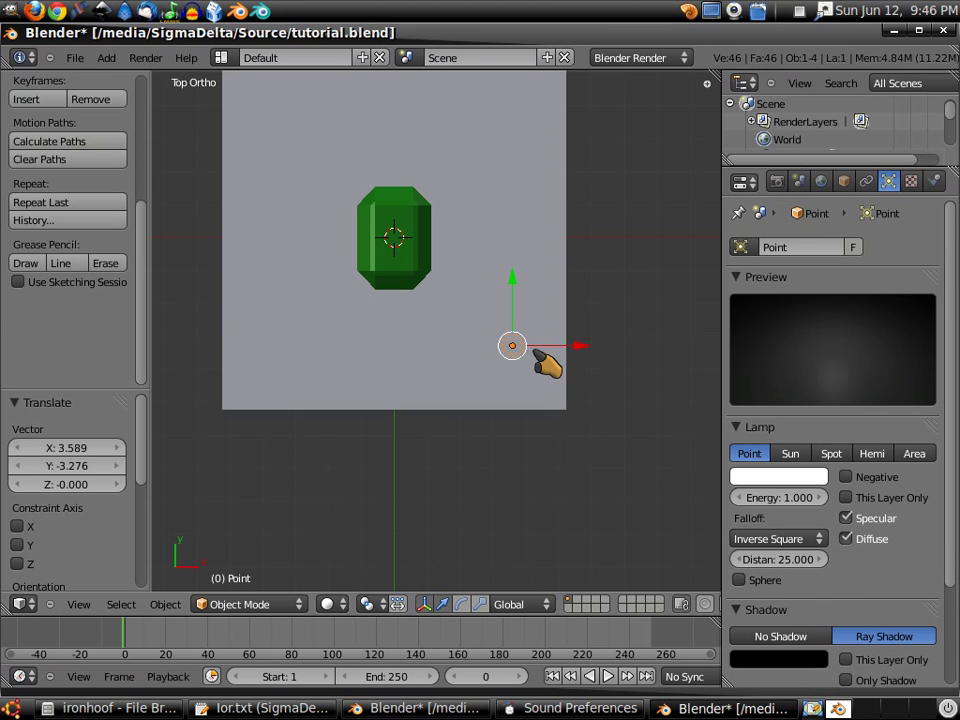
Duplicate the lamp twice, placing copies below the gem and at the plane's top edge
key("shift+d")
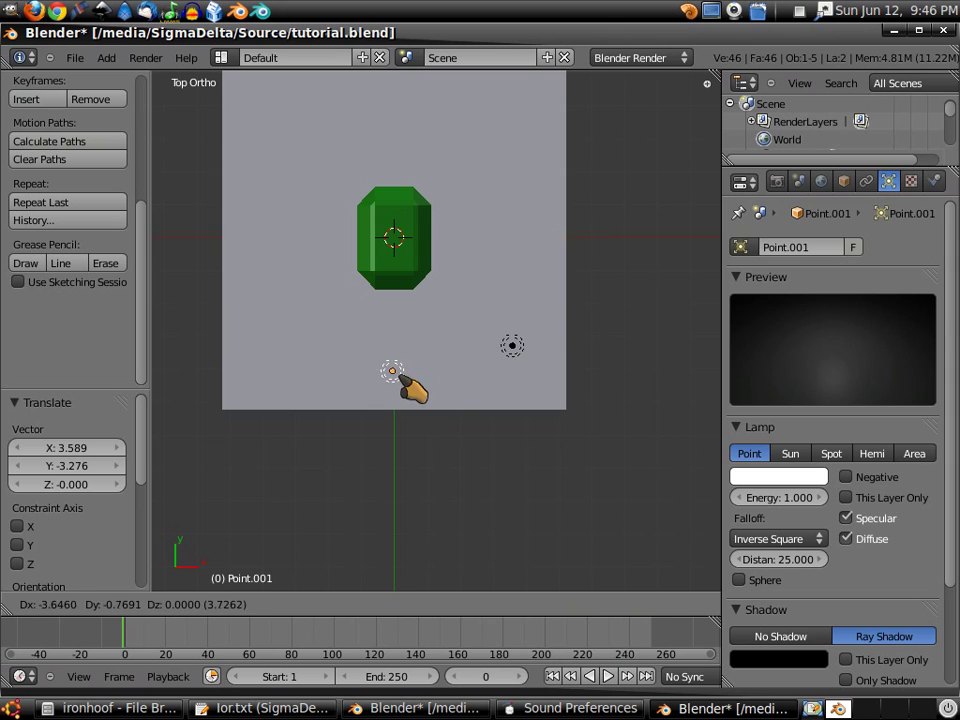
left_click(408, 372)
key("shift+d")
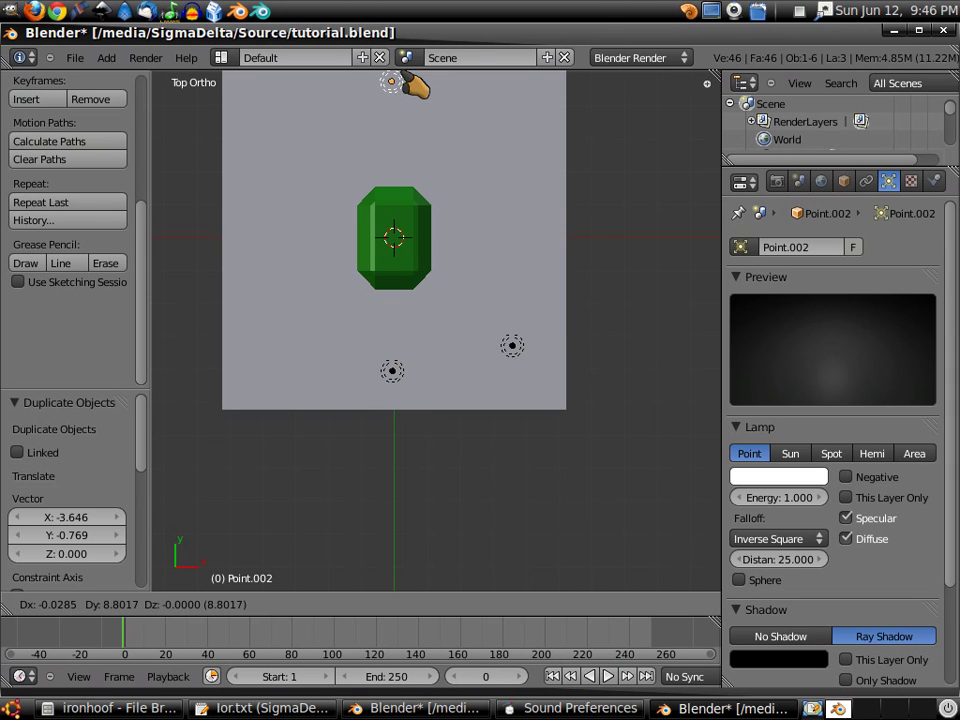
left_click(414, 86)
scroll(429, 171, "up", 3)
scroll(446, 229, "down", 4)
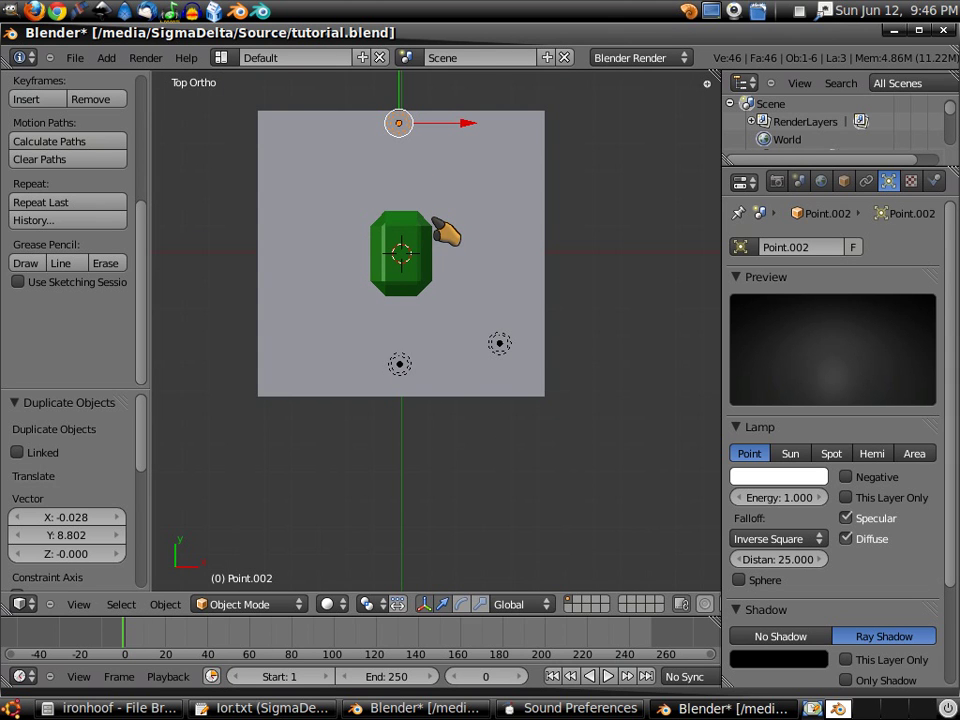
Move the original lamp from the gem's right side to its lower left
right_click(501, 345)
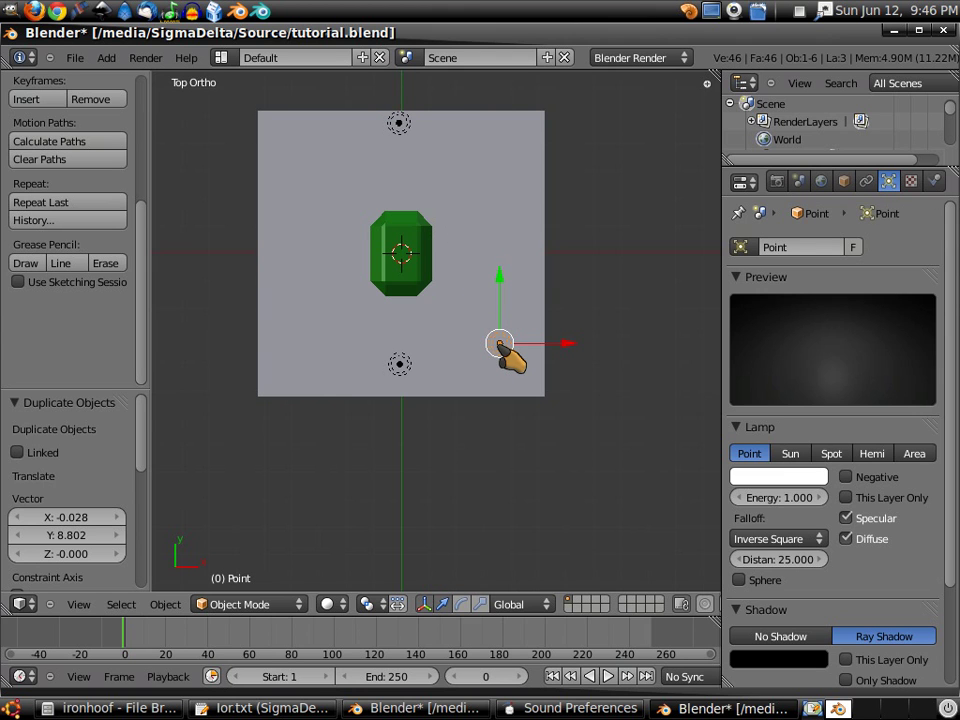
left_click_drag(500, 345, 318, 346)
scroll(450, 313, "up", 2)
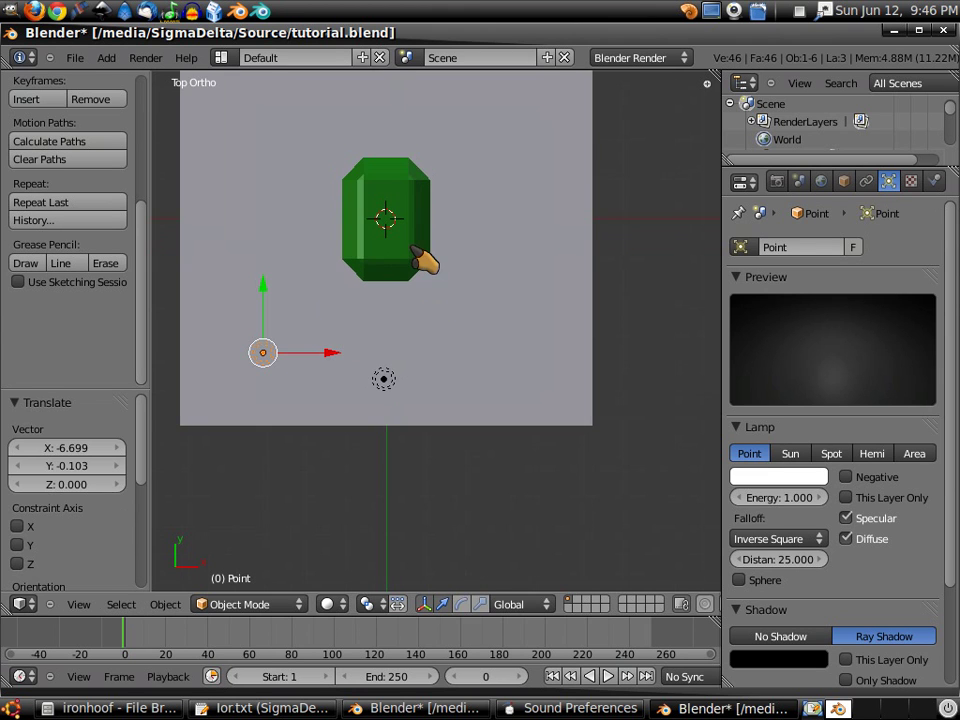
right_click(424, 257)
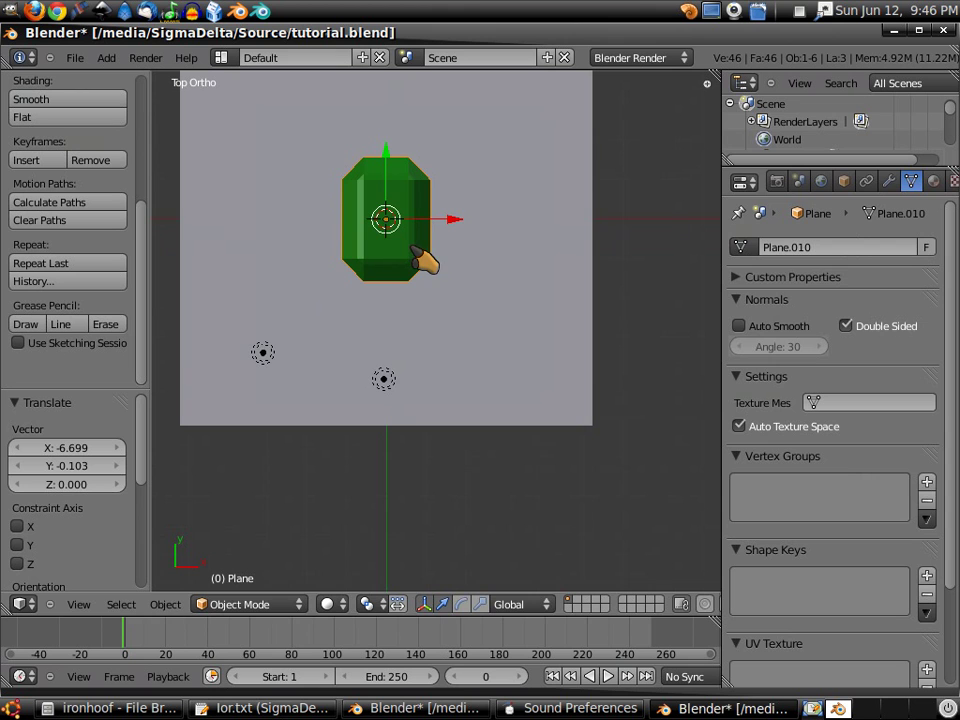
Set Emerald specular intensity to 0.900 and specular colour to pale green (0.8, 1.0, 0.823)
left_click(933, 180)
scroll(872, 578, "down", 2)
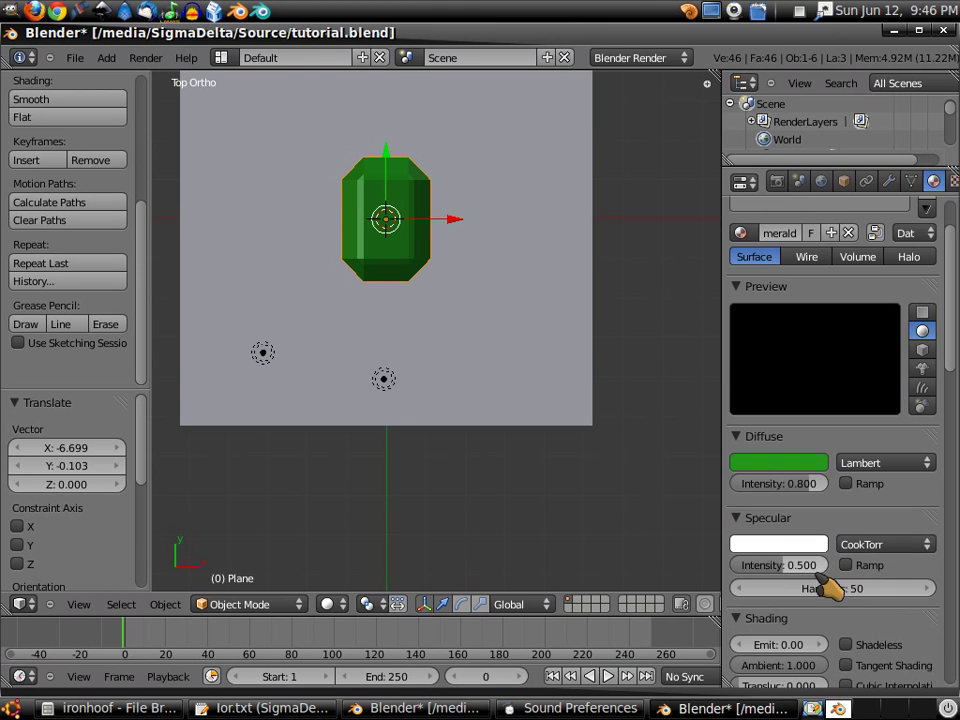
left_click(792, 563)
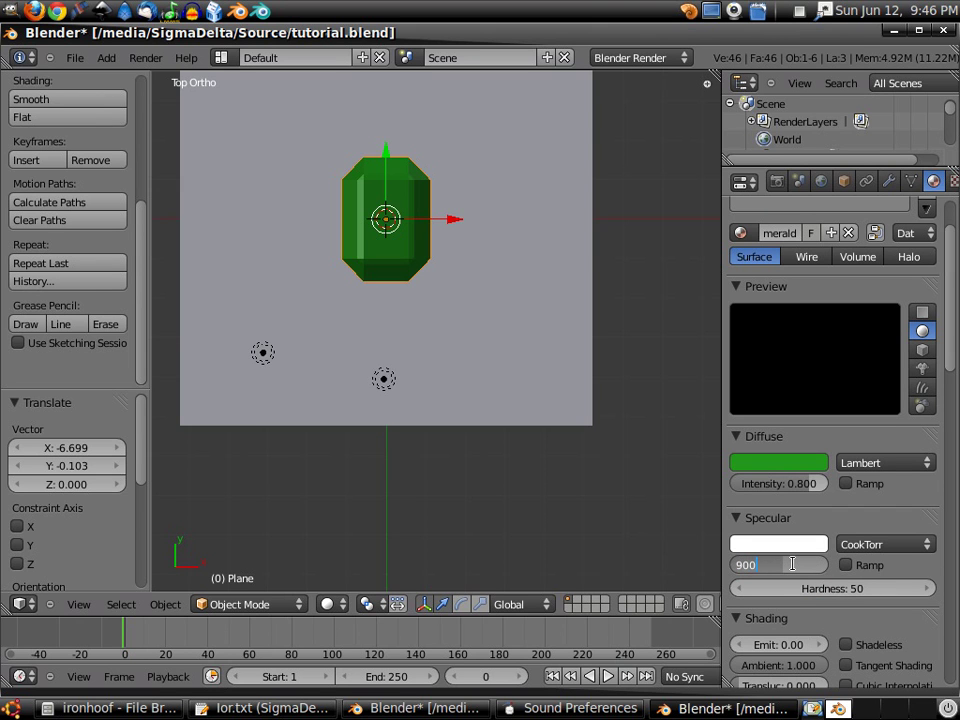
type("0.00")
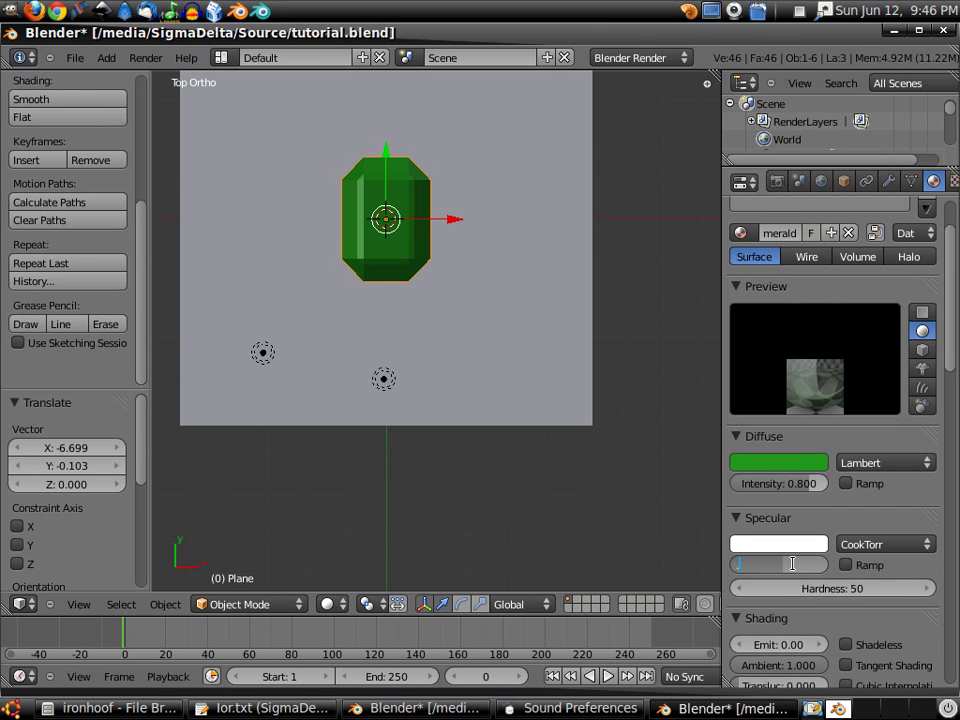
key("Return")
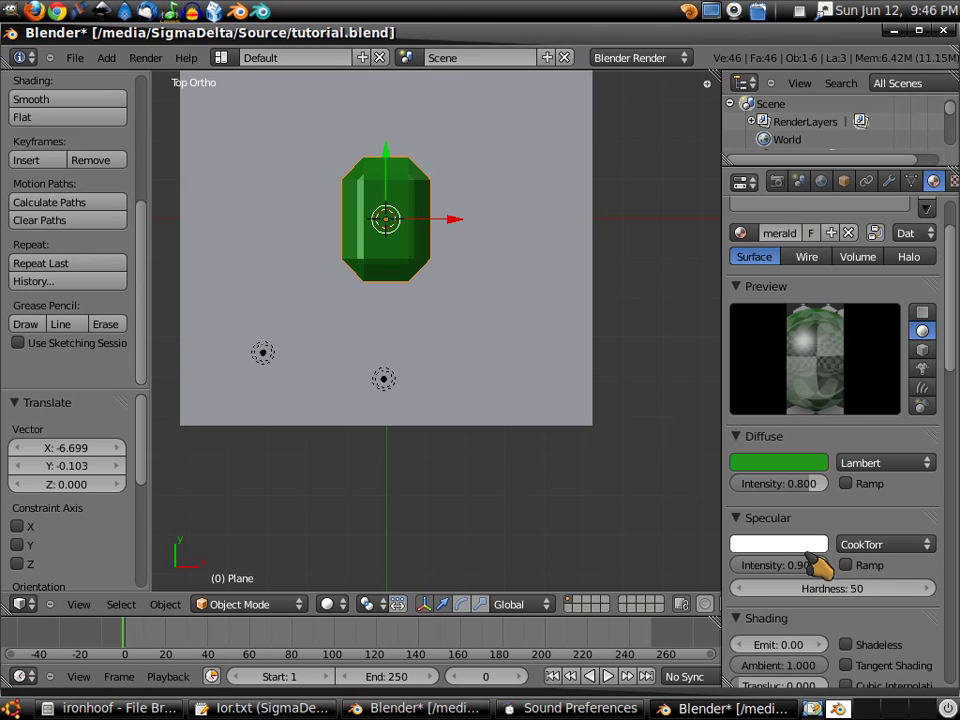
left_click(806, 546)
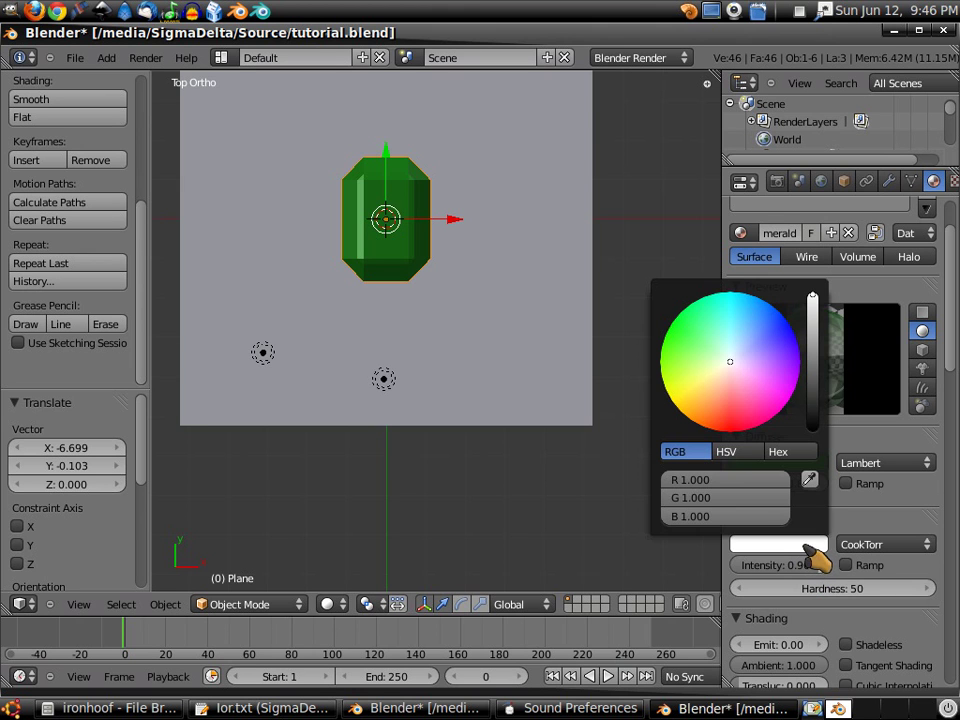
left_click(720, 355)
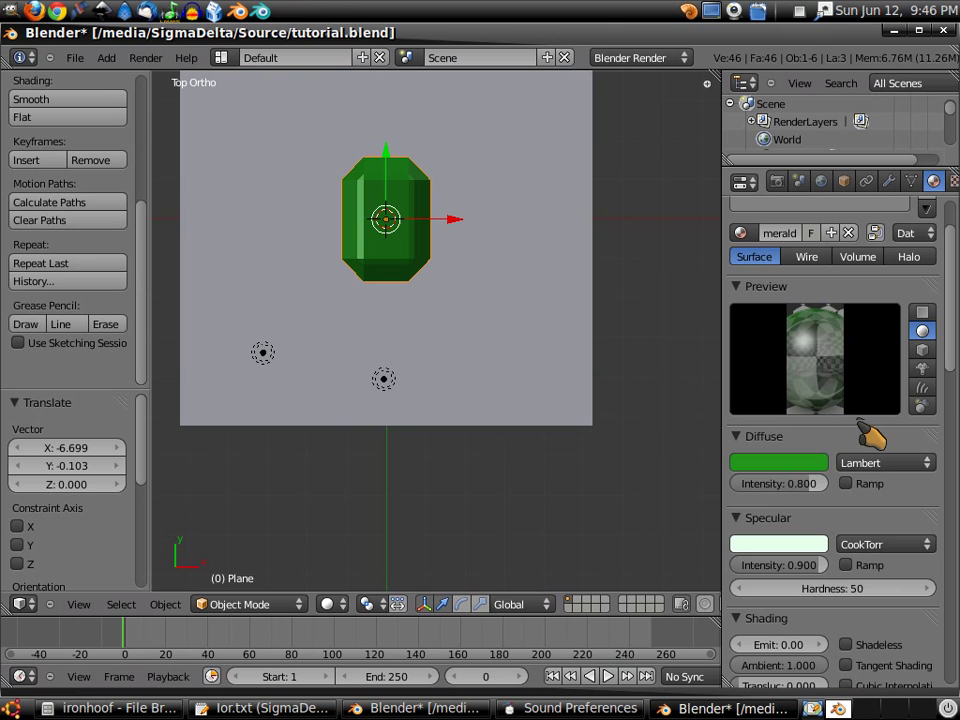
Tint the emerald material's mirror colour a pale cyan
scroll(873, 433, "down", 5)
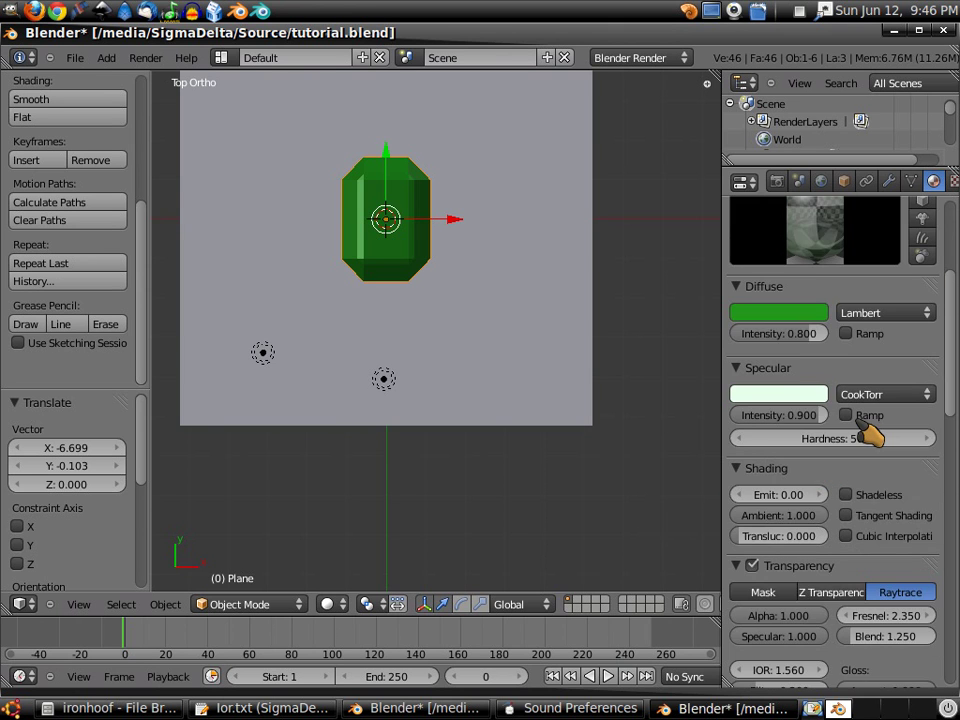
scroll(872, 440, "down", 5)
scroll(880, 460, "down", 1)
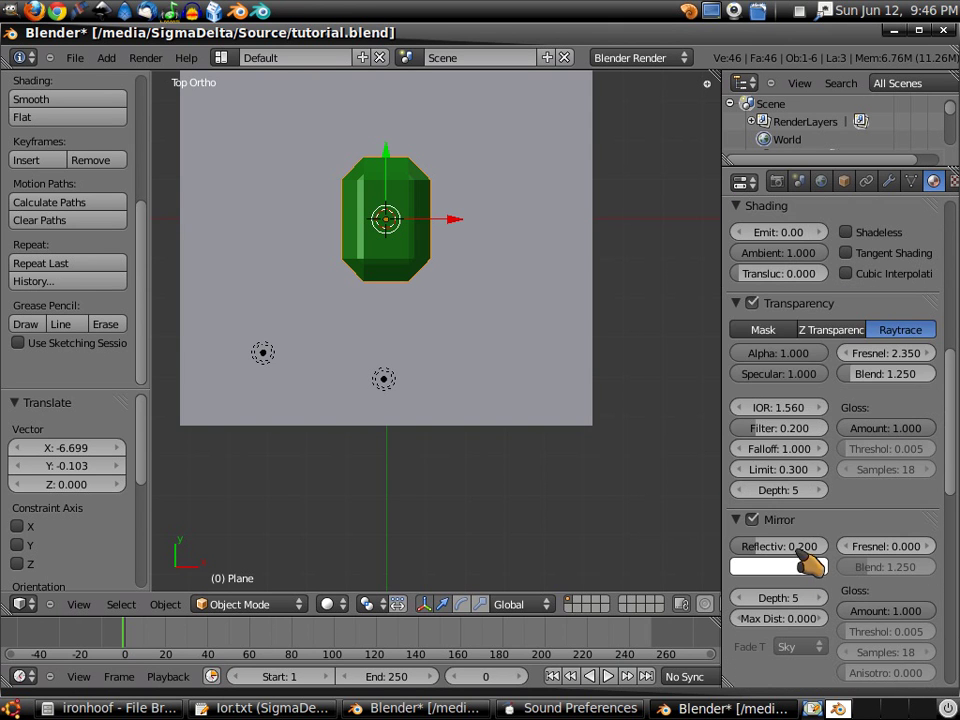
left_click(797, 577)
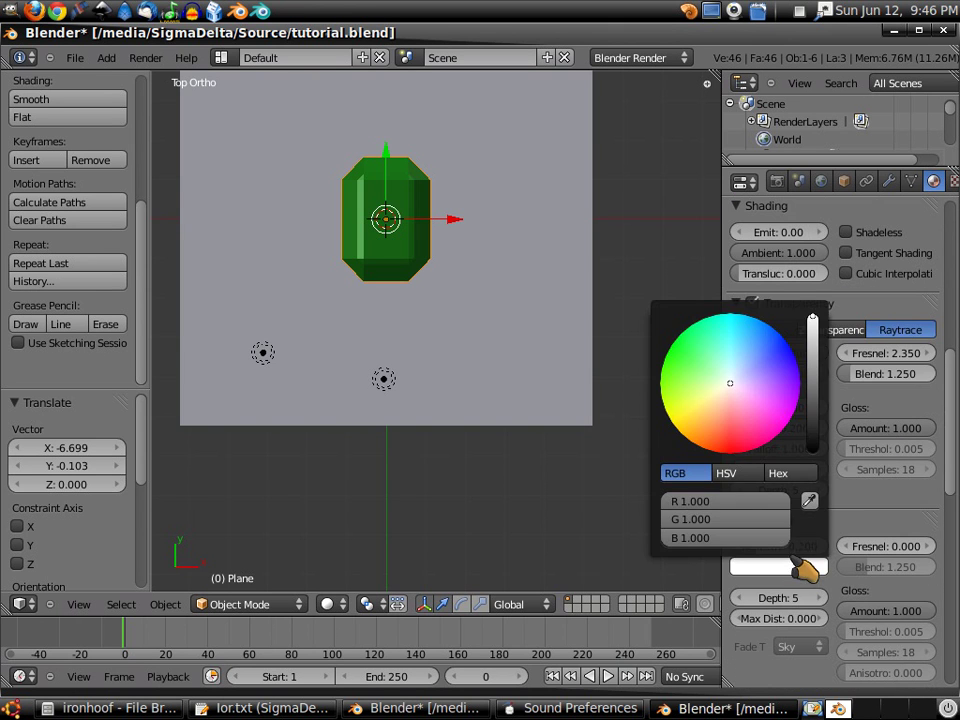
left_click(725, 381)
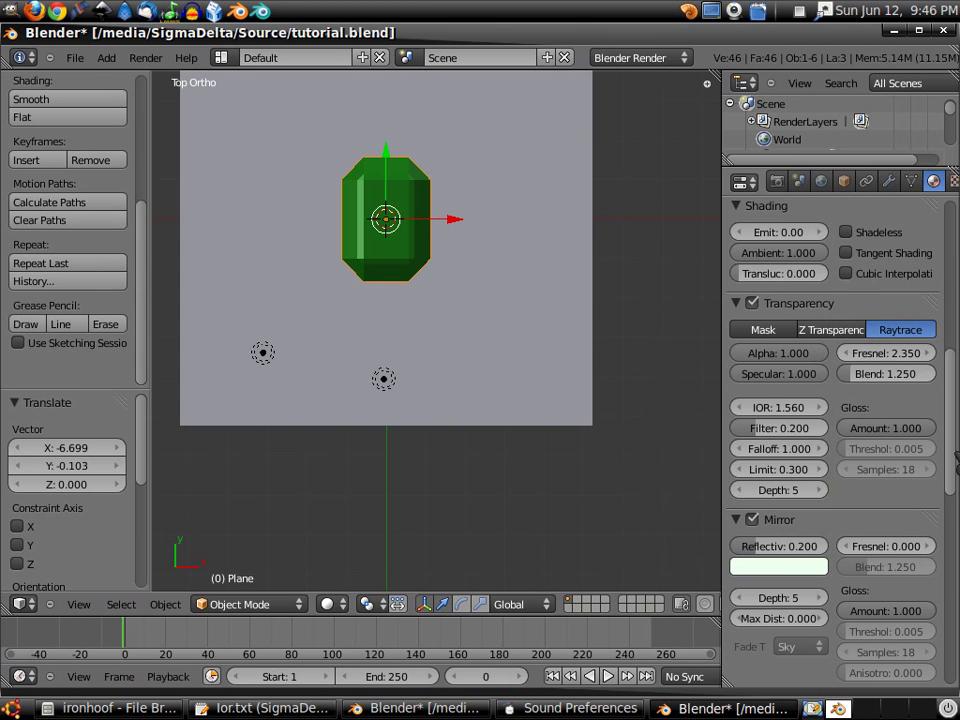
Raise the emerald's specular hardness from 50 to 150
left_click_drag(956, 437, 956, 353)
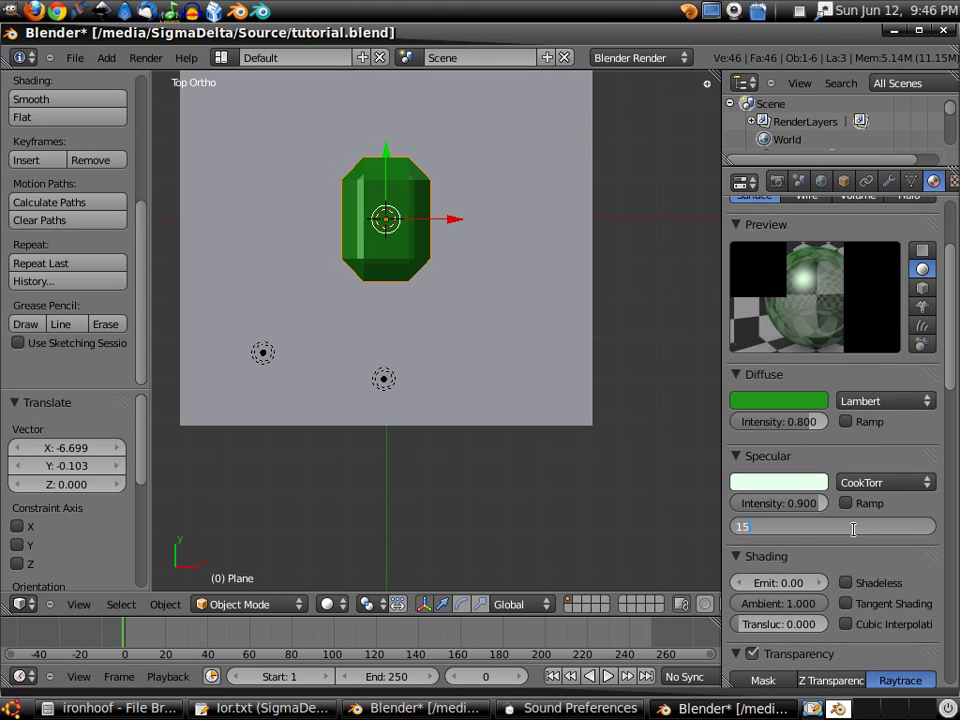
type("0")
key("Return")
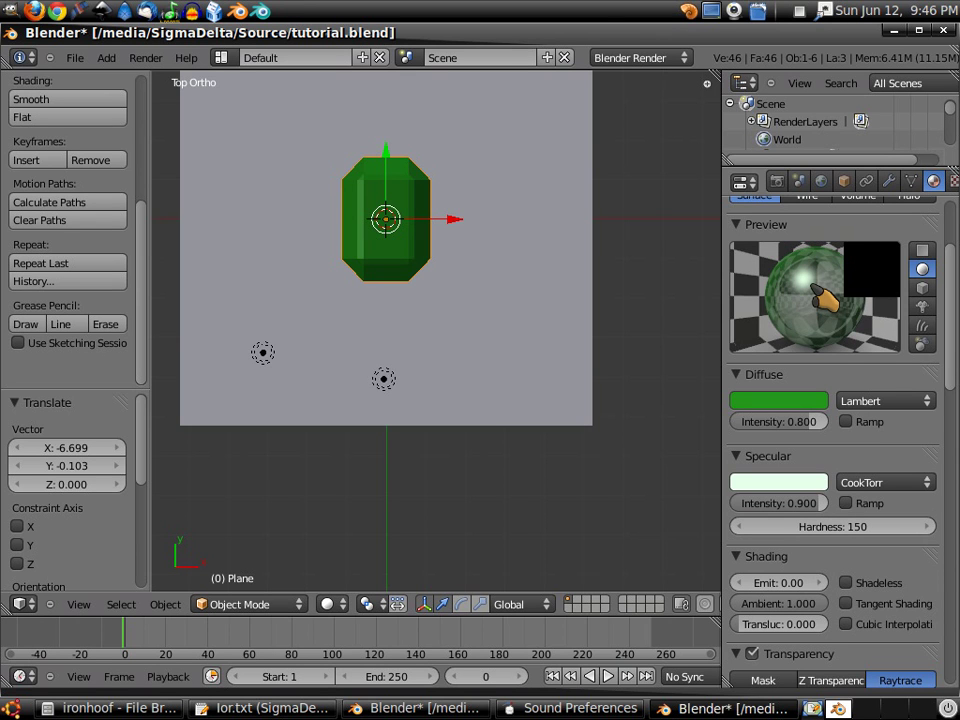
left_click_drag(953, 355, 953, 448)
scroll(765, 335, "up", 10)
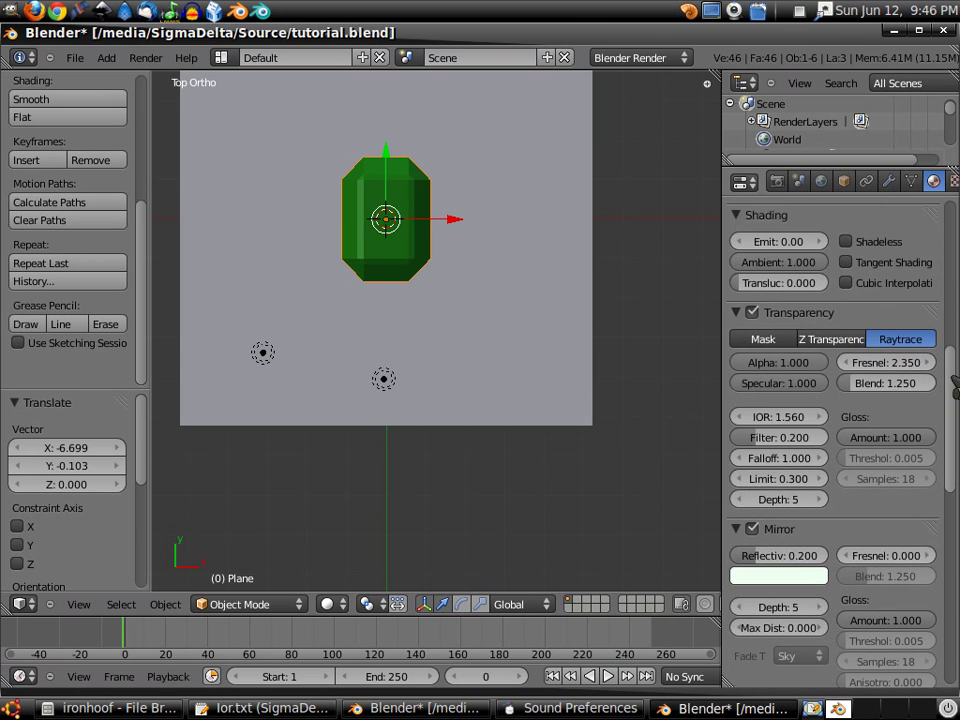
scroll(765, 335, "up", 2)
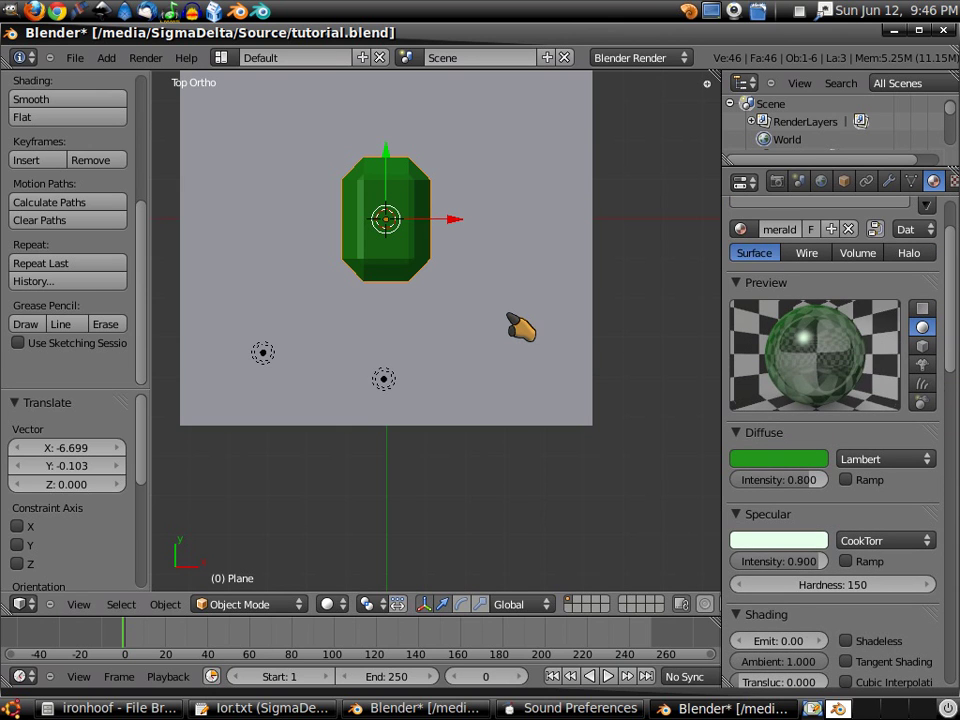
Give the ground plane a new Image or Movie texture and browse for its image
right_click(512, 329)
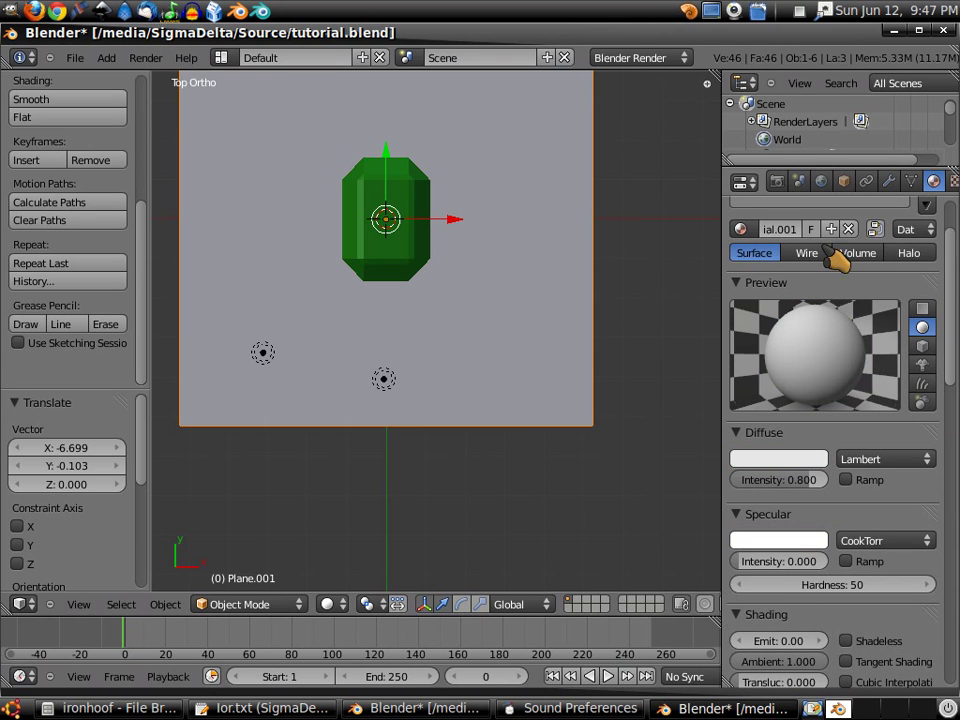
scroll(903, 182, "down", 3)
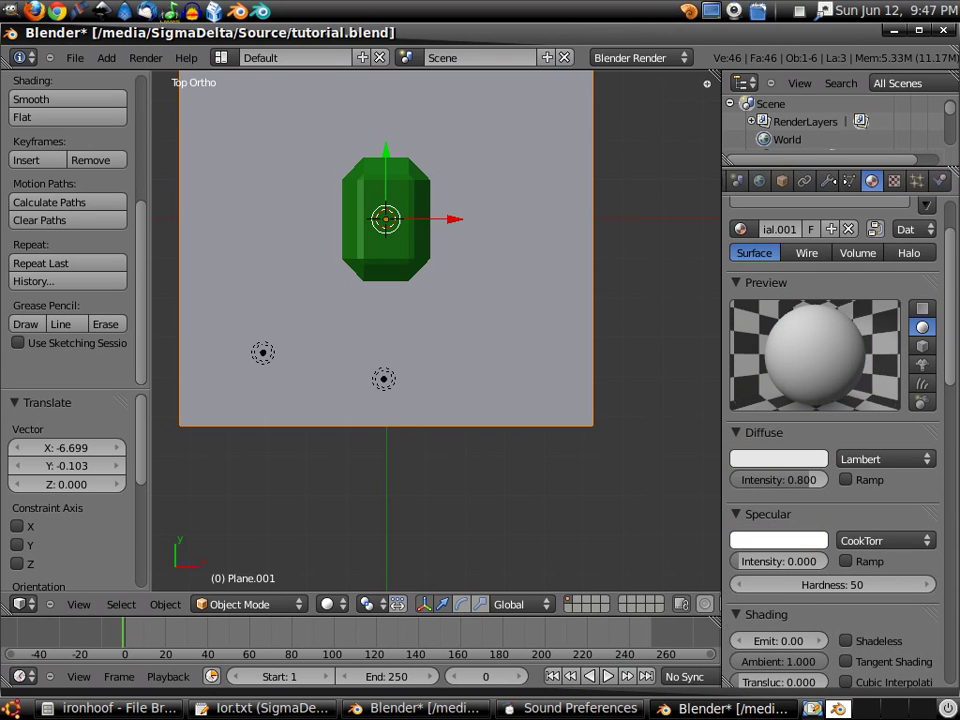
left_click(894, 181)
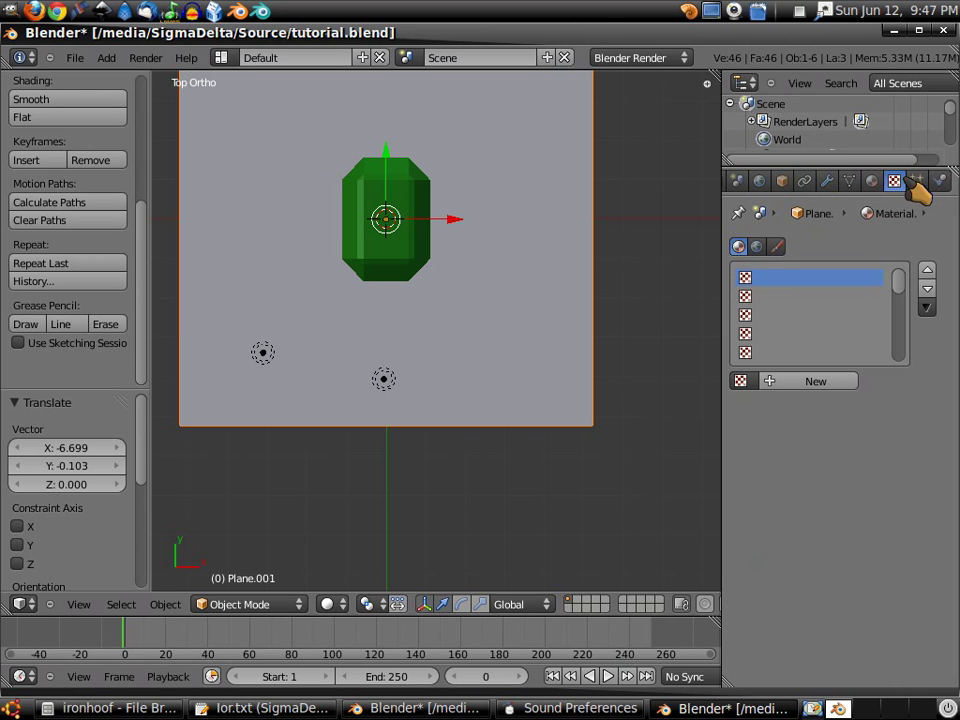
left_click(836, 383)
left_click(874, 405)
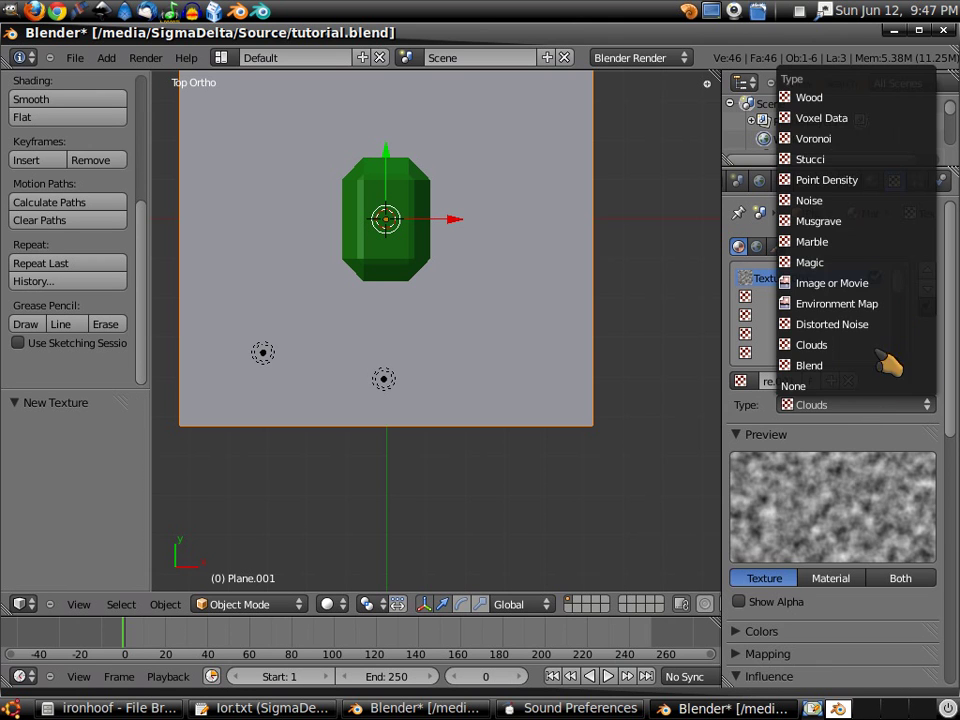
left_click(885, 285)
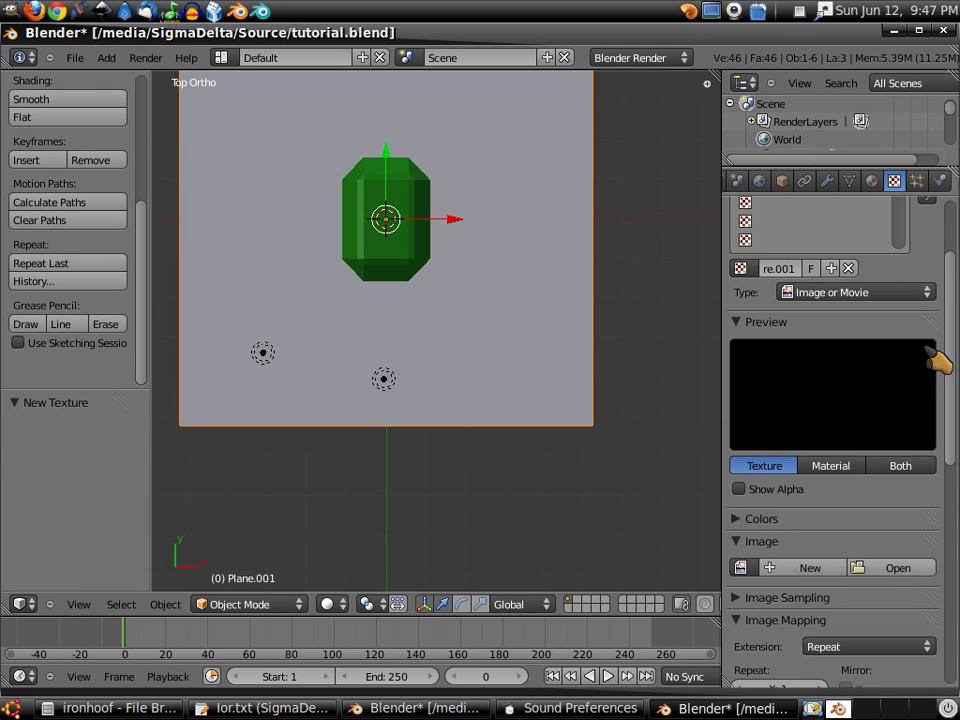
scroll(940, 360, "down", 3)
left_click(920, 462)
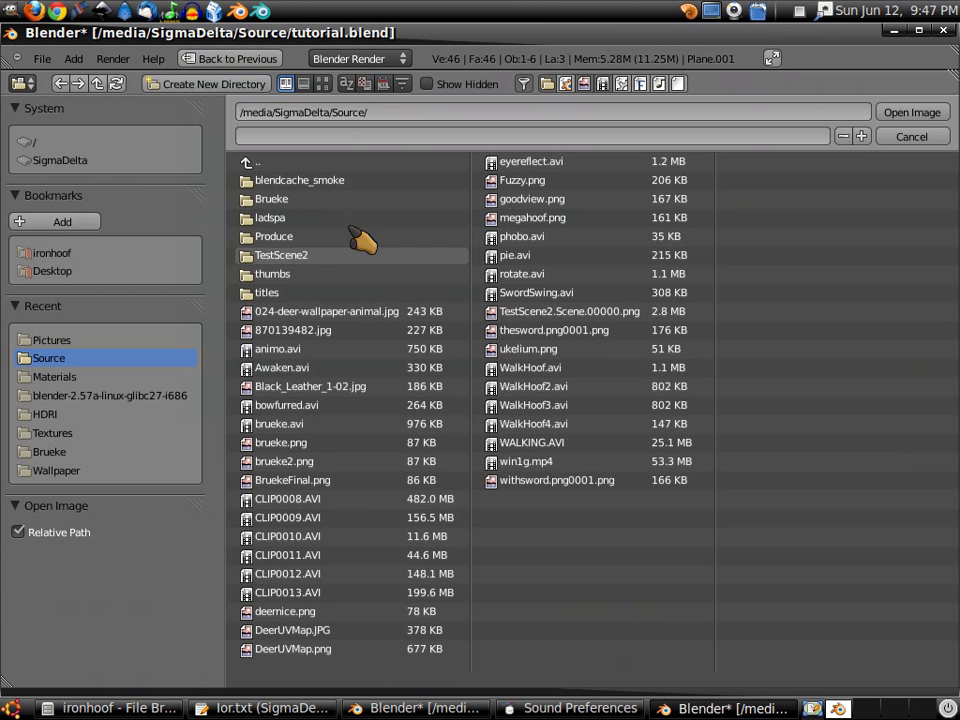
Load Cloth2.png from the Materials folder as the plane's texture image
left_click(355, 168)
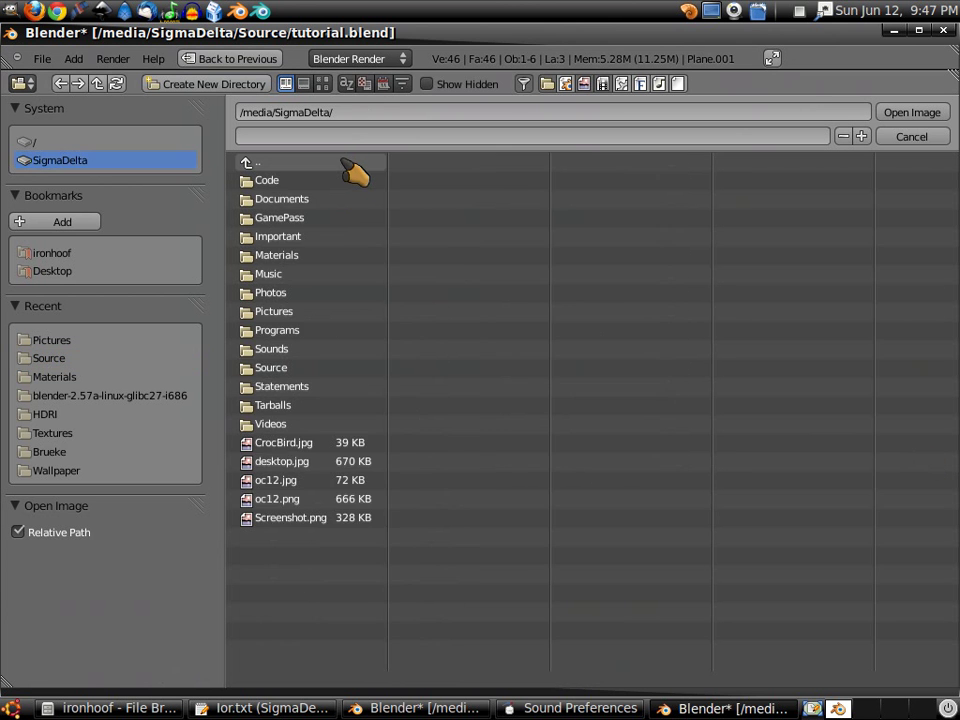
left_click(331, 258)
left_click(332, 257)
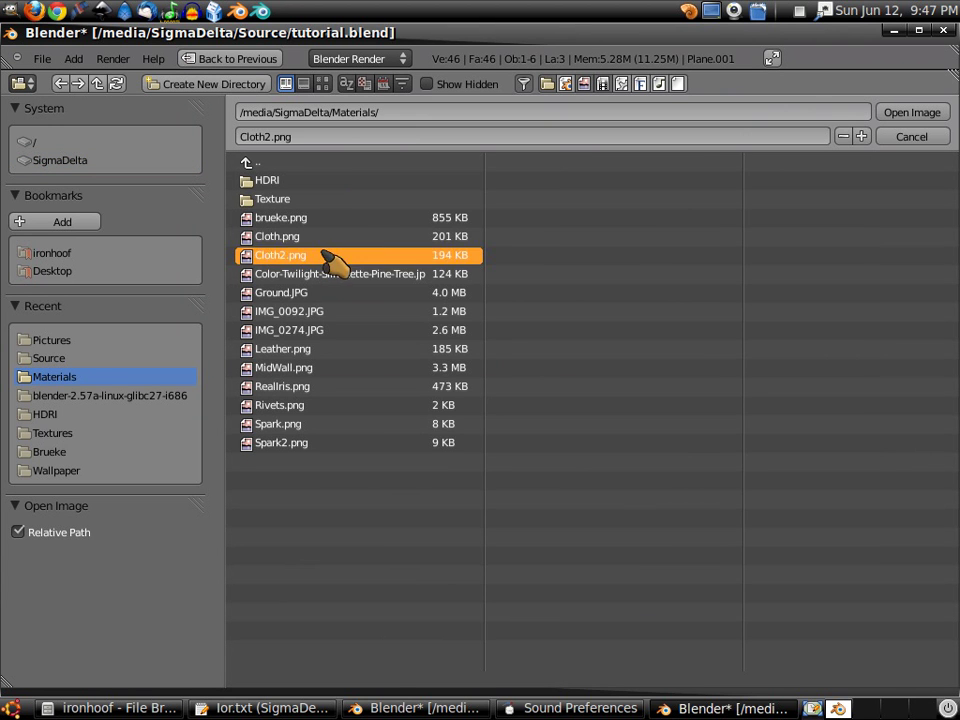
left_click(900, 128)
Set the cloth image's Repeat X and Y to 4 and check the material preview
scroll(830, 545, "down", 4)
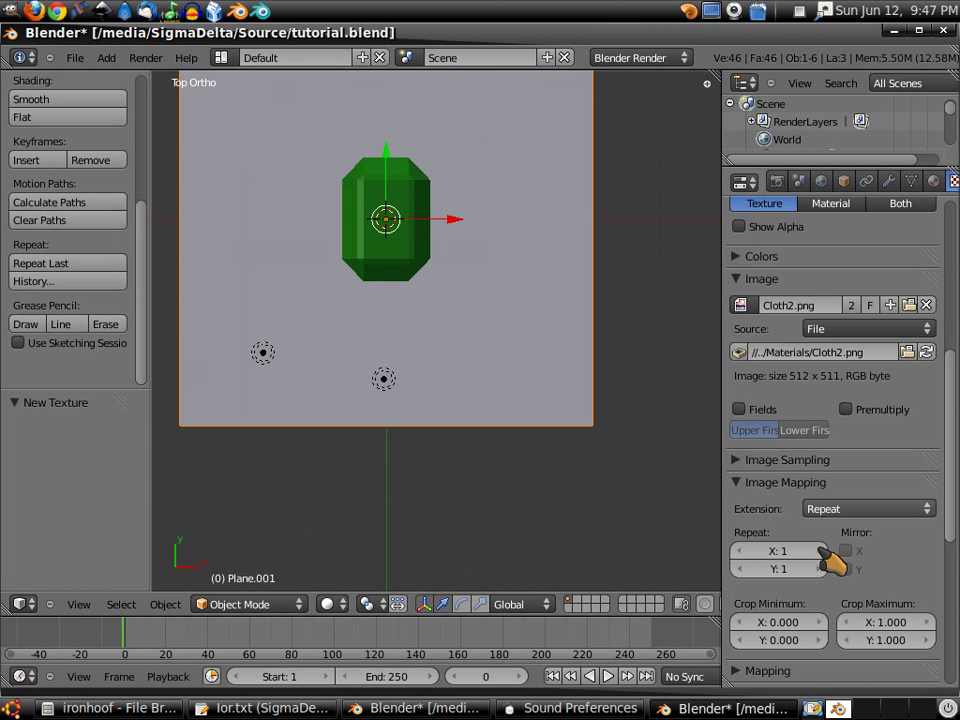
left_click(822, 550)
left_click(822, 568)
left_click(822, 550)
left_click(822, 568)
left_click(822, 550)
left_click(822, 568)
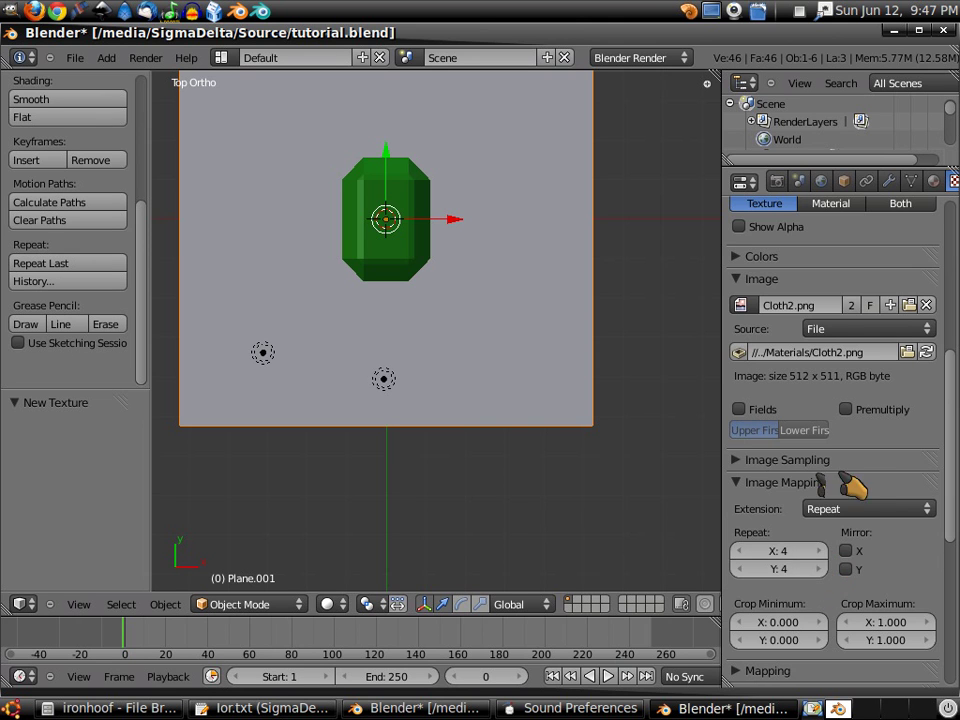
scroll(868, 485, "up", 6)
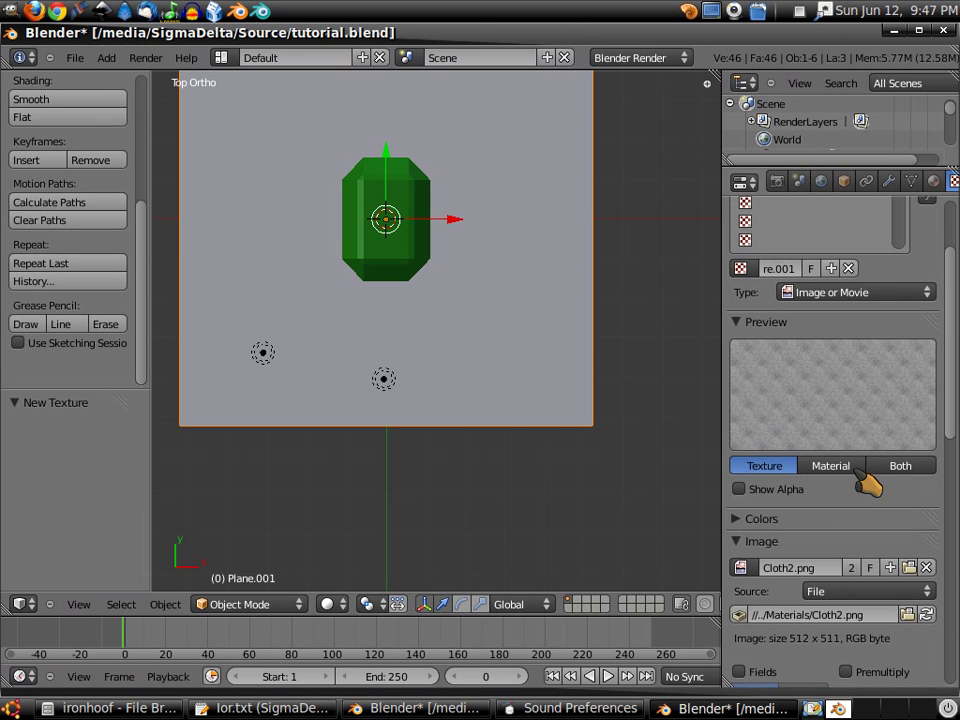
scroll(868, 485, "down", 1)
scroll(868, 483, "up", 3)
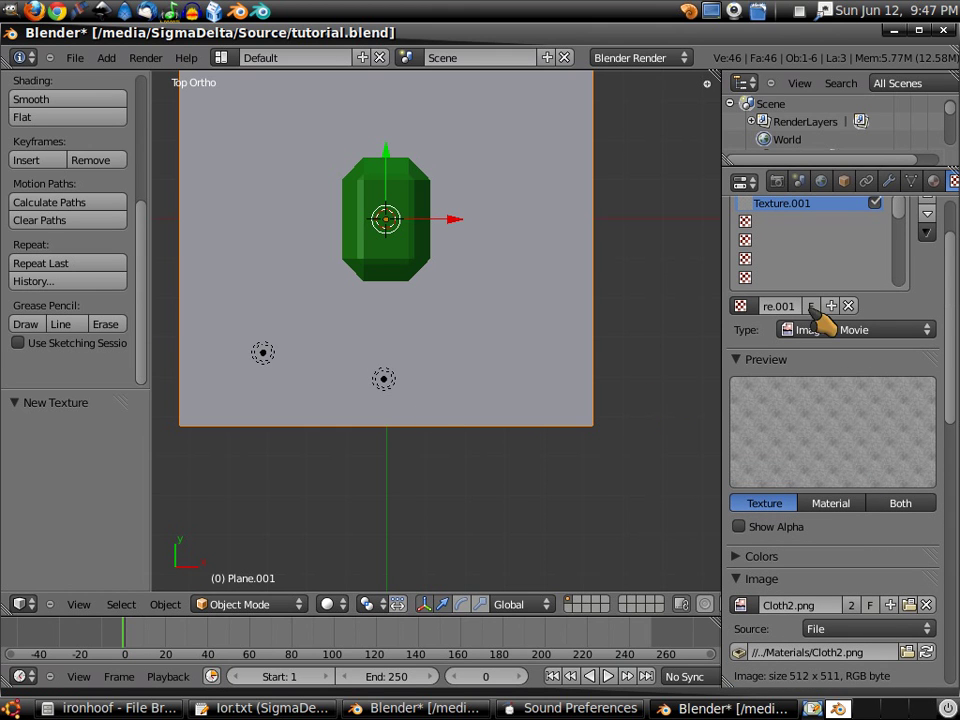
left_click(935, 181)
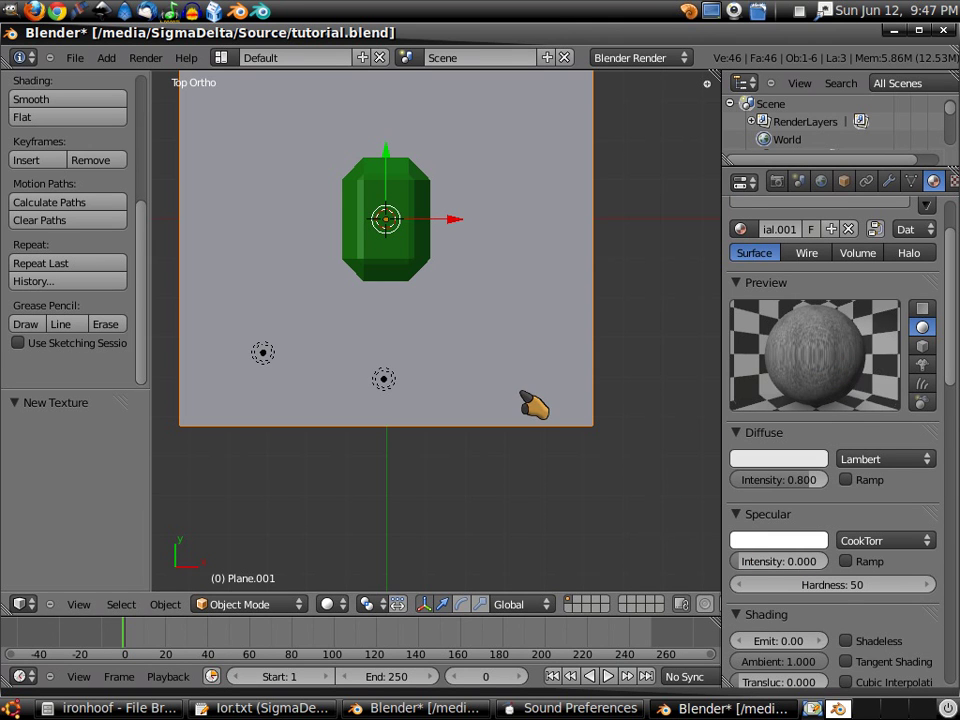
Rotate the emerald 45° about the Y axis in right side view
right_click(418, 270)
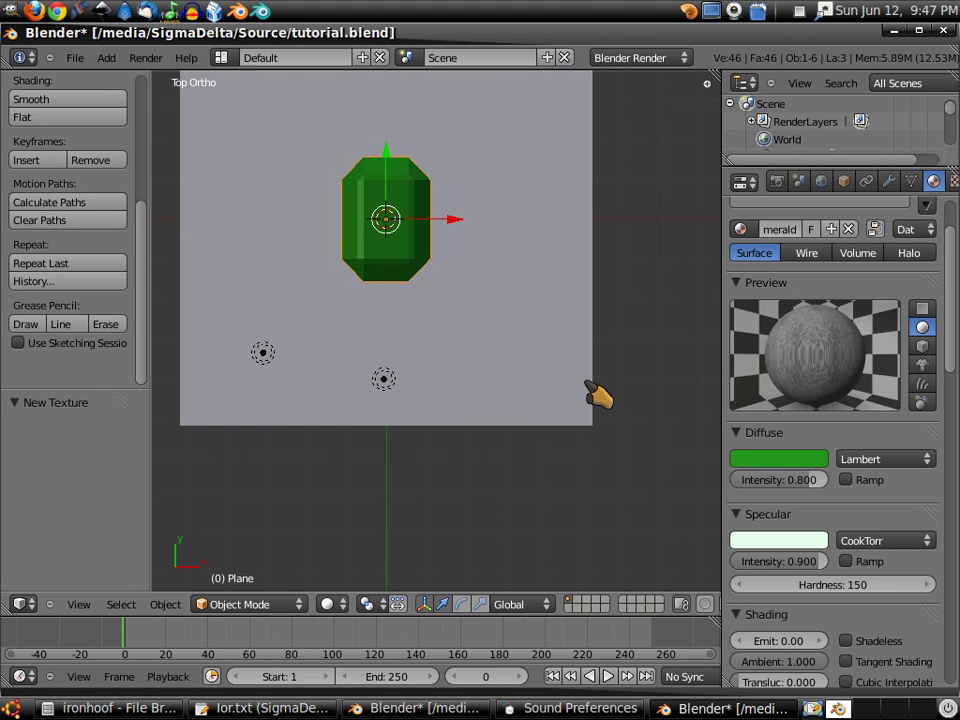
key("KP_3")
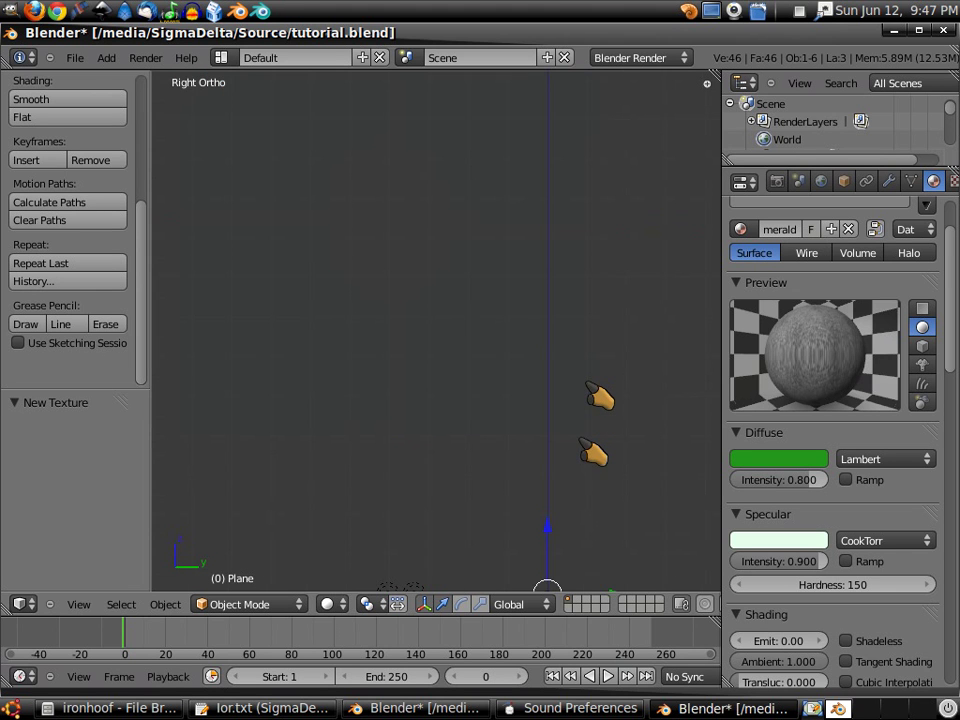
middle_click_drag(585, 452, 514, 240, "shift")
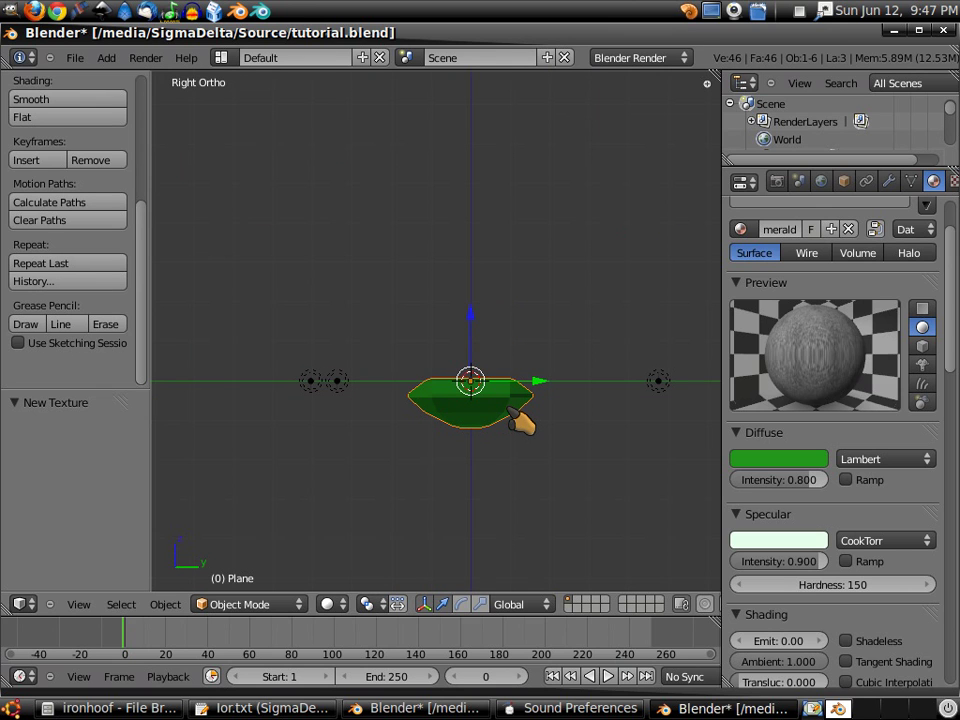
key("r")
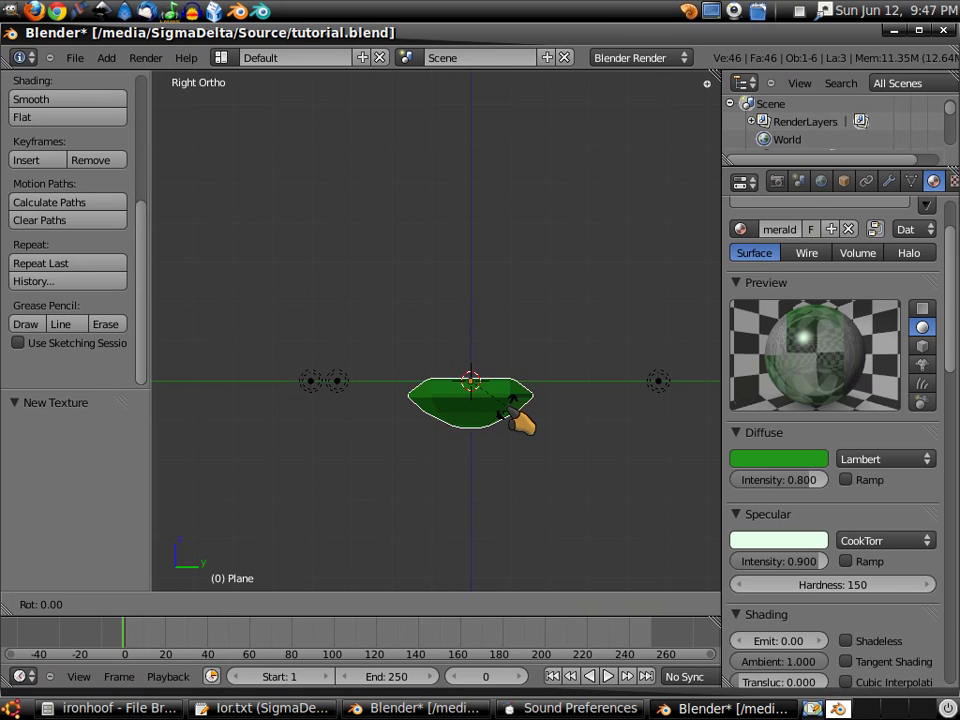
type("y")
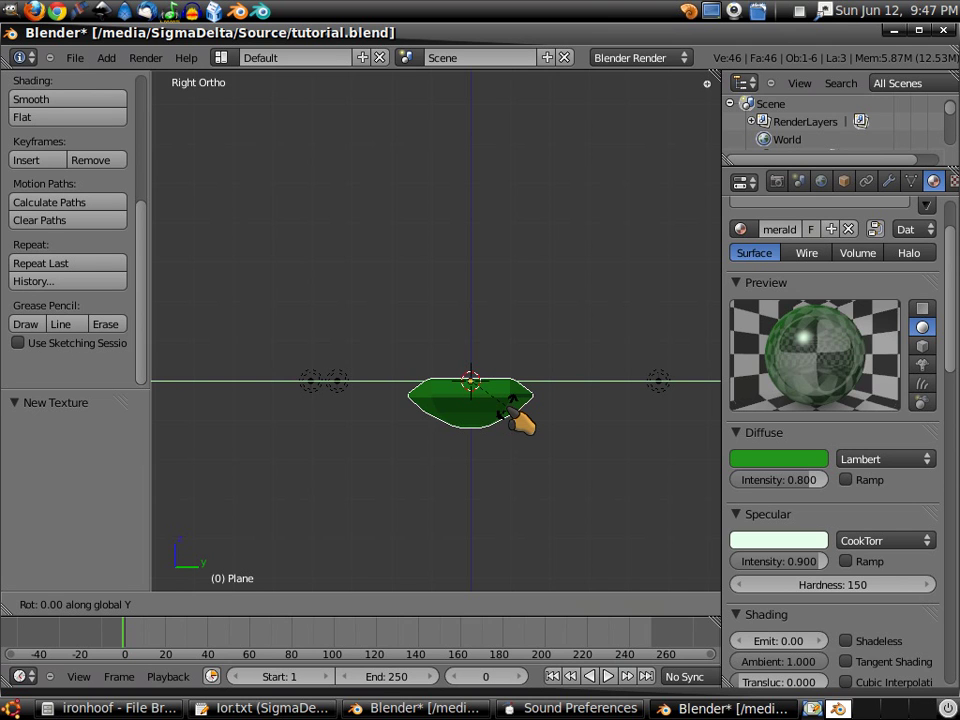
type("45")
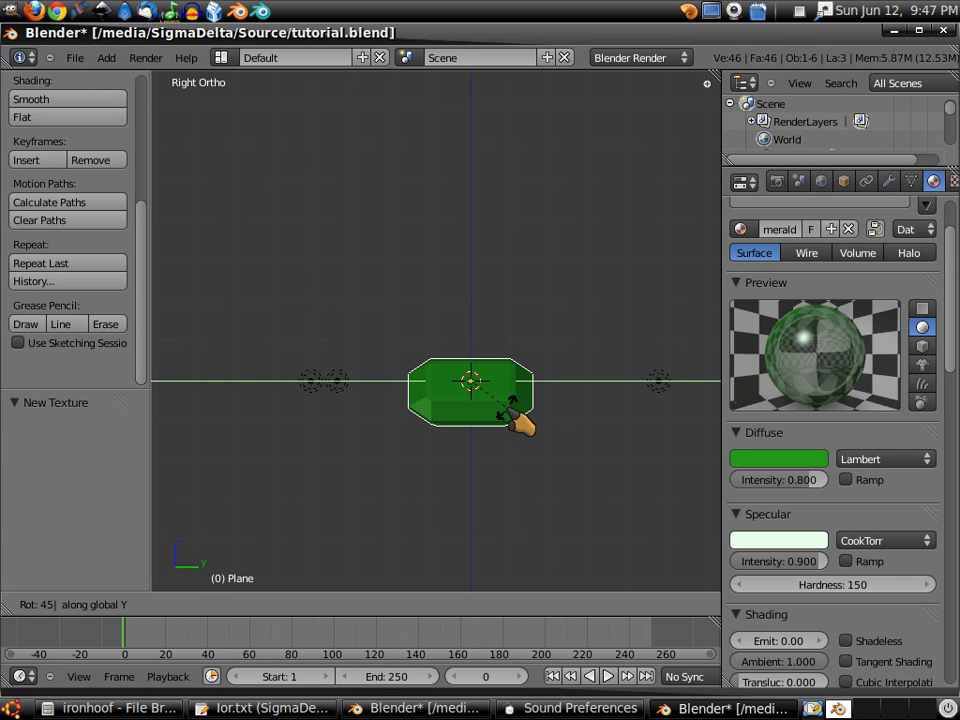
key("Return")
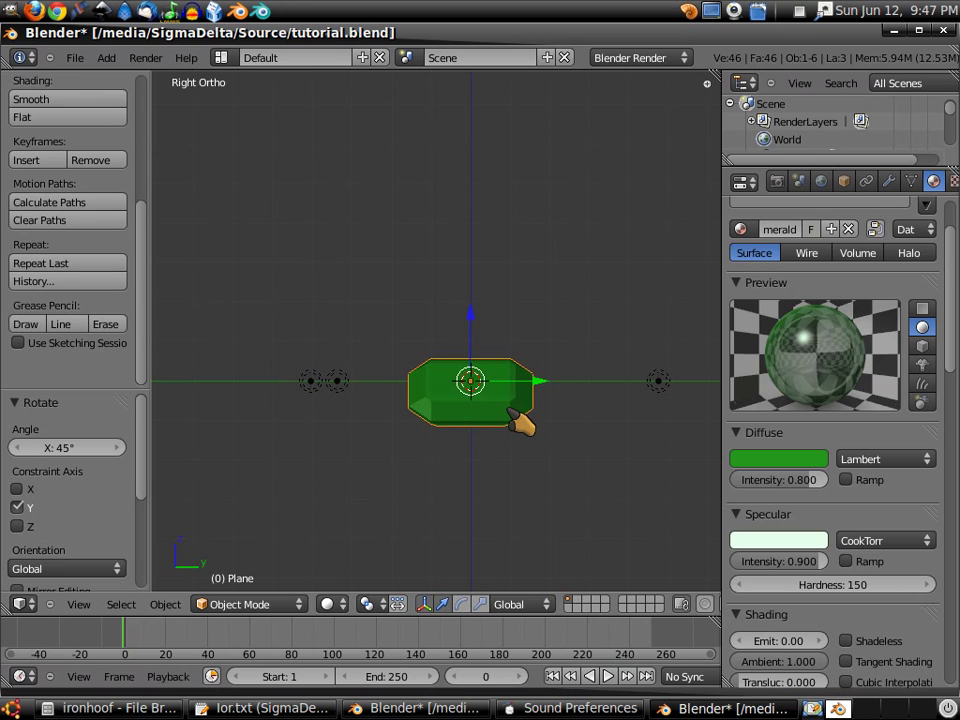
Rotate the emerald a further -45° about the Z axis
key("r")
type("z")
type("4")
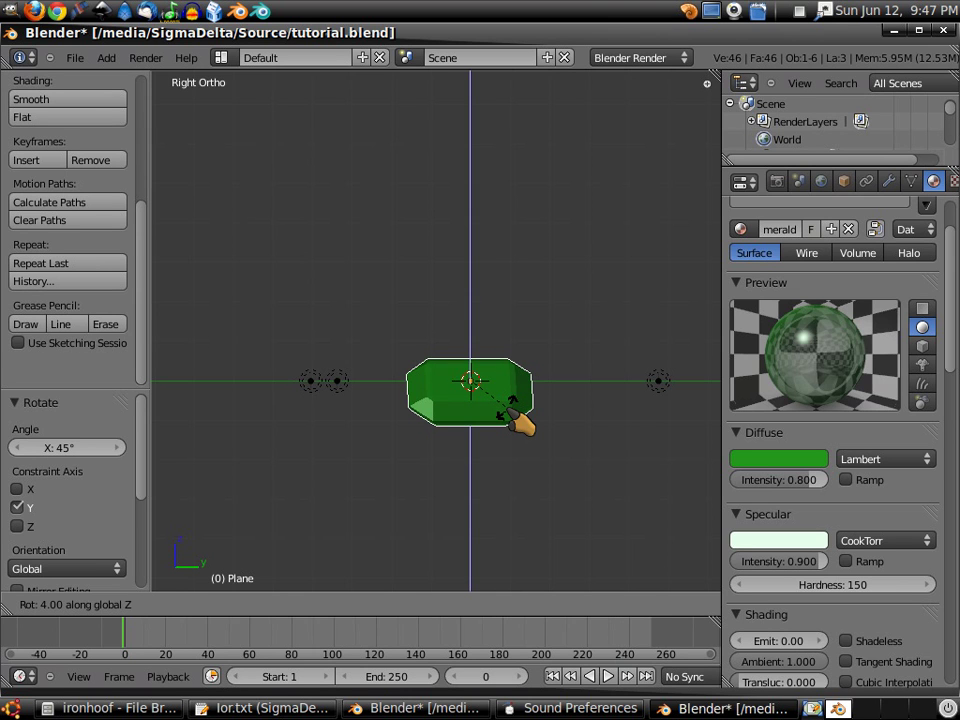
type("5-")
key("Return")
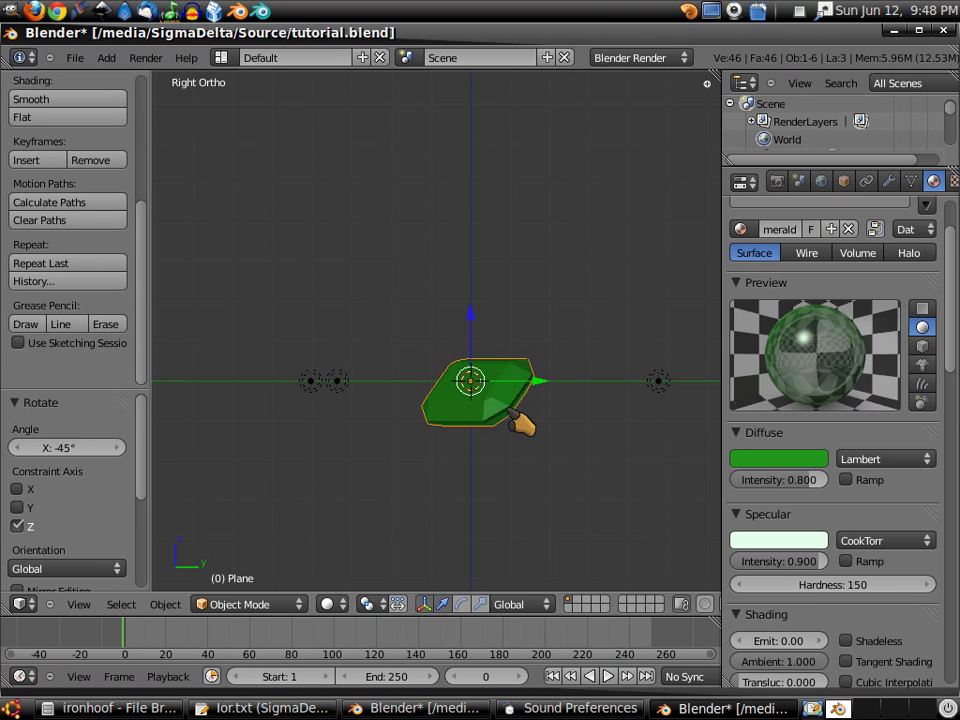
middle_click_drag(398, 394, 524, 468)
key("KP_7")
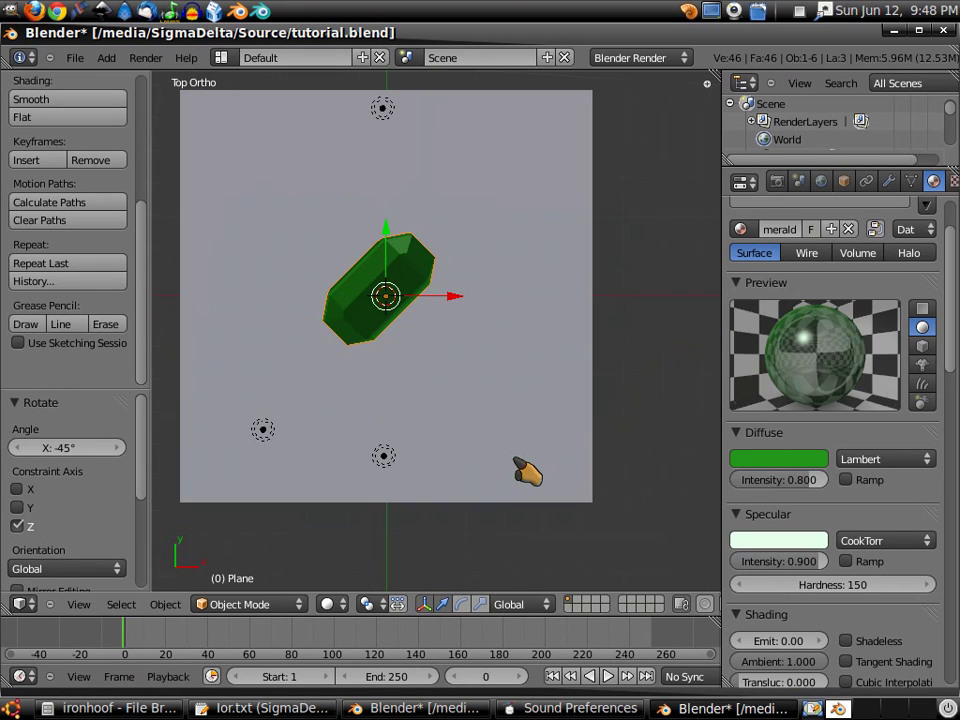
Scale the ground plane up by a factor of 1.965
right_click(524, 468)
scroll(520, 445, "down", 4)
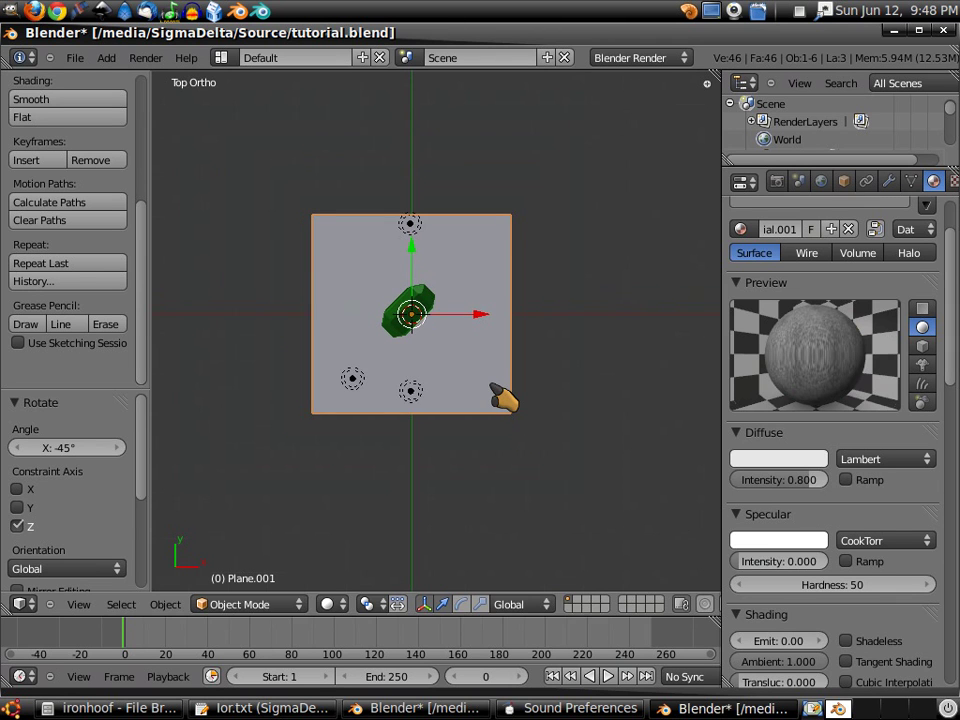
key("s")
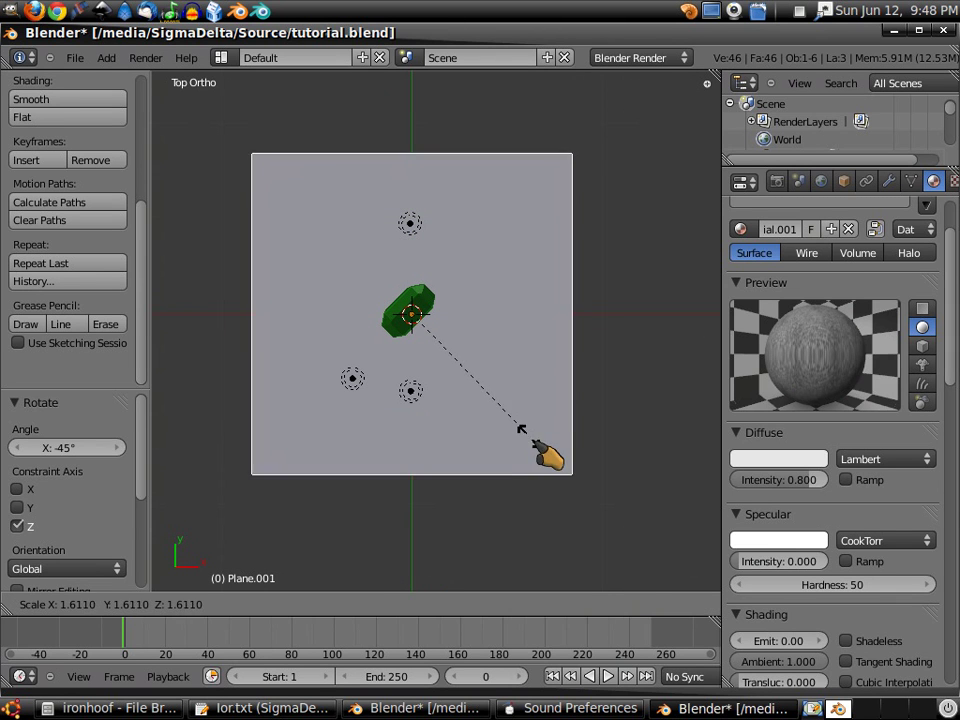
left_click(566, 478)
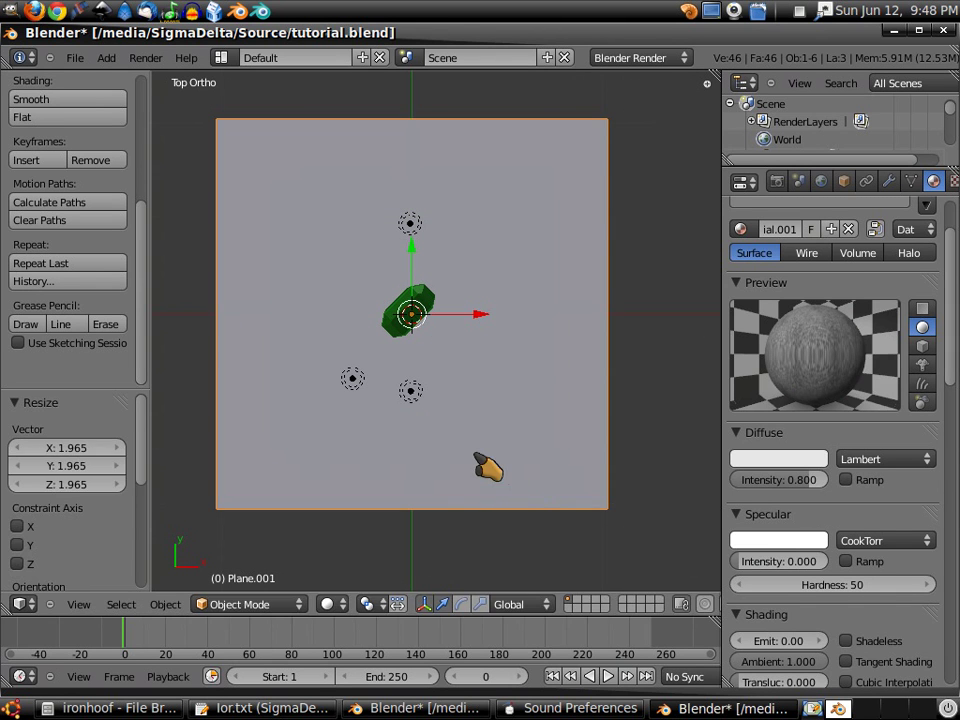
Move lamps Point.001, Point and Point.002 farther out around the gem
right_click(414, 396)
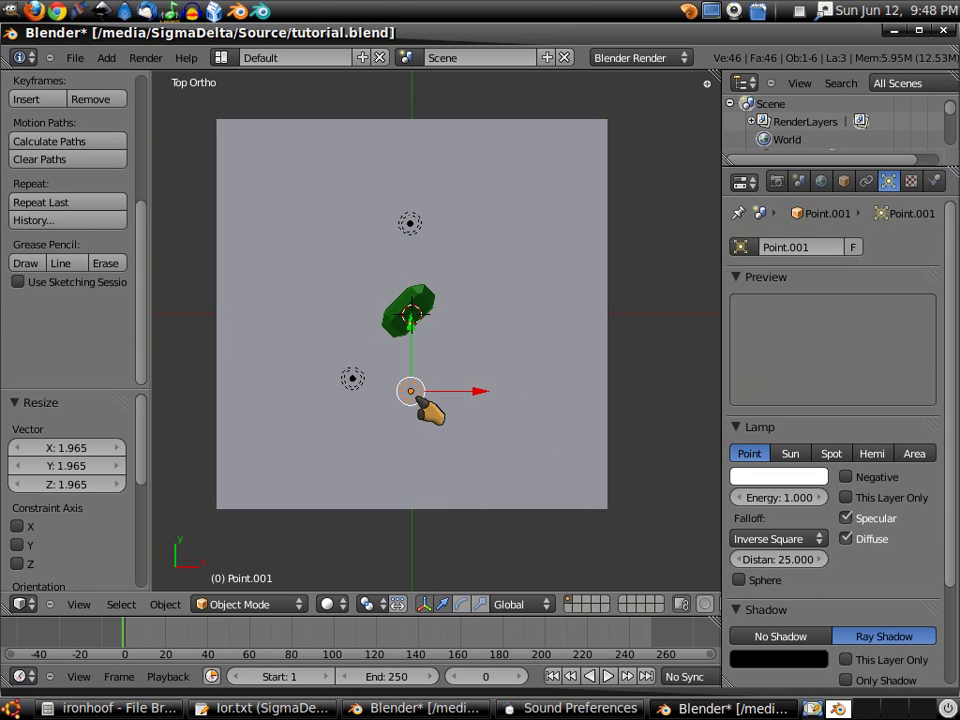
key("g")
left_click(405, 422)
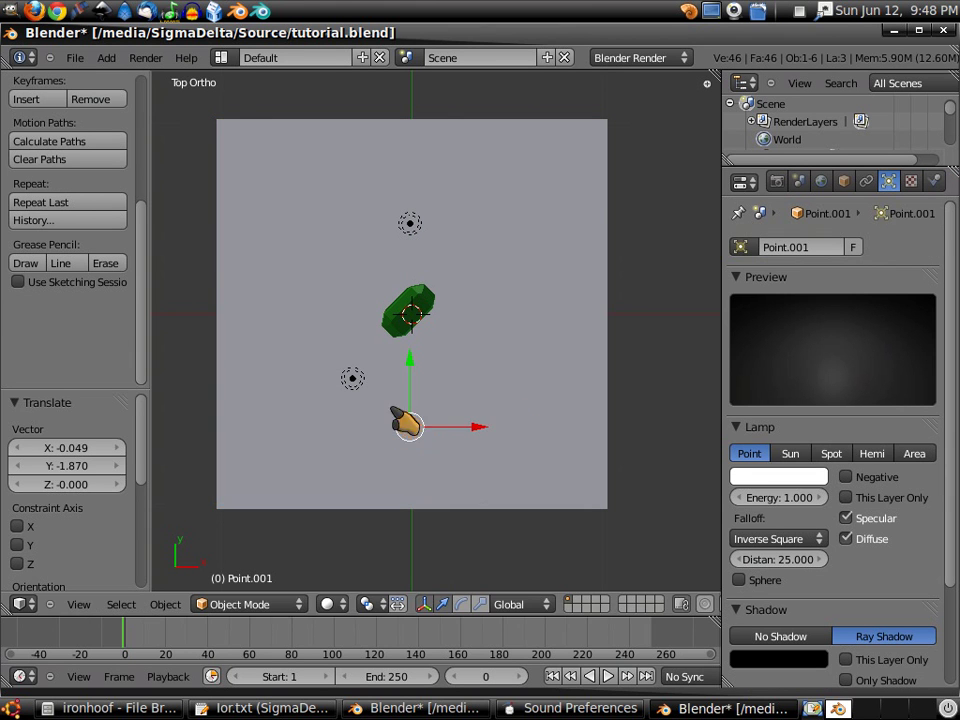
right_click(354, 383)
key("g")
left_click(305, 410)
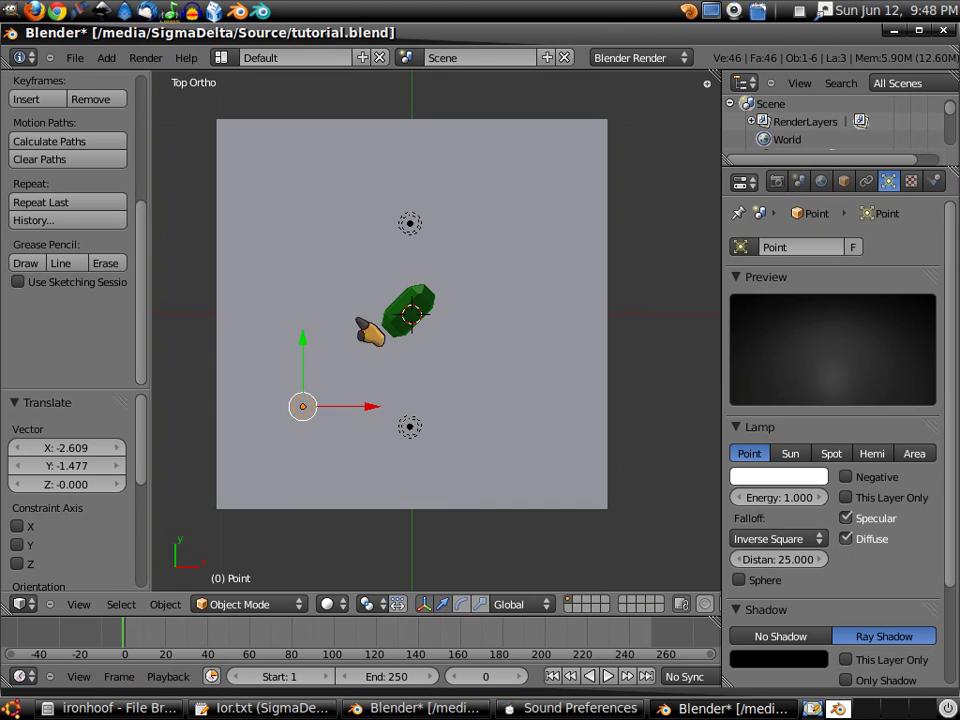
right_click(410, 226)
key("g")
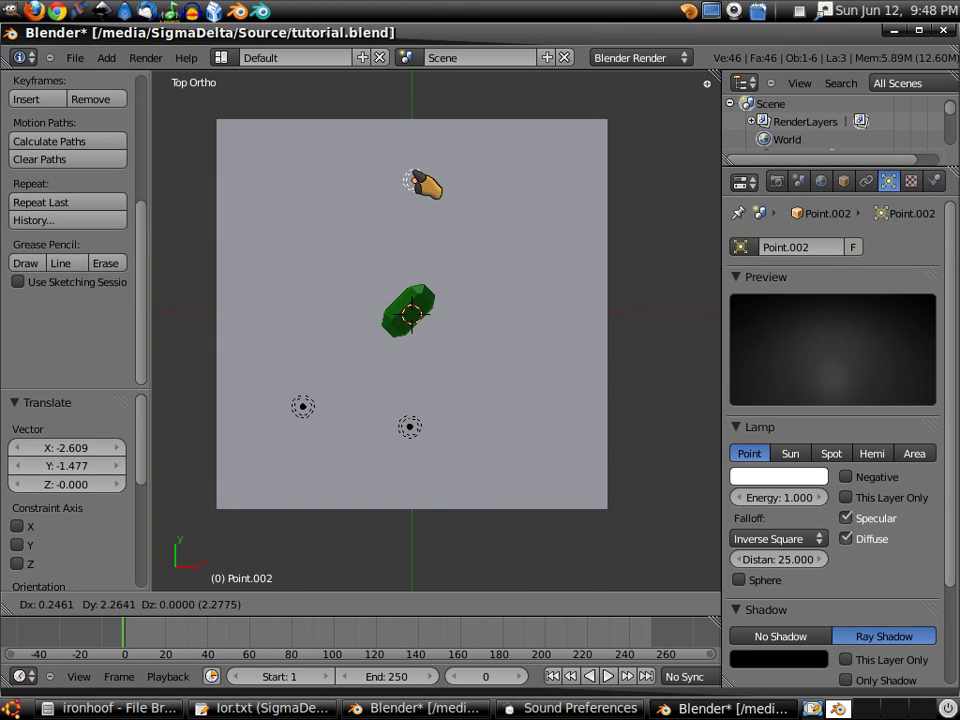
left_click(422, 180)
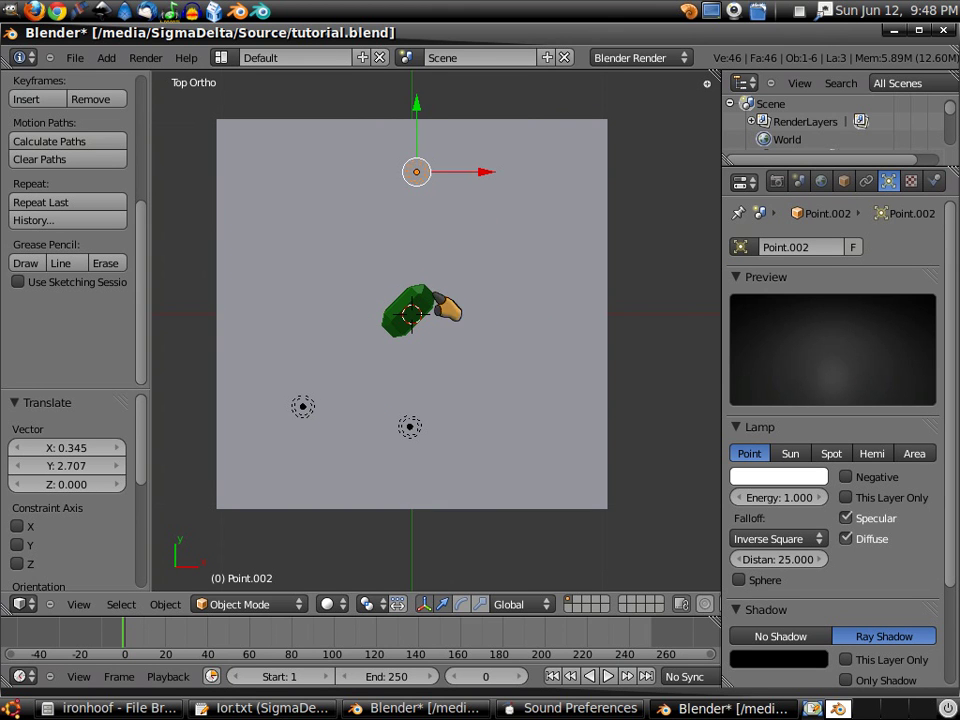
Darken the World horizon colour to pure black for a black background
left_click(823, 183)
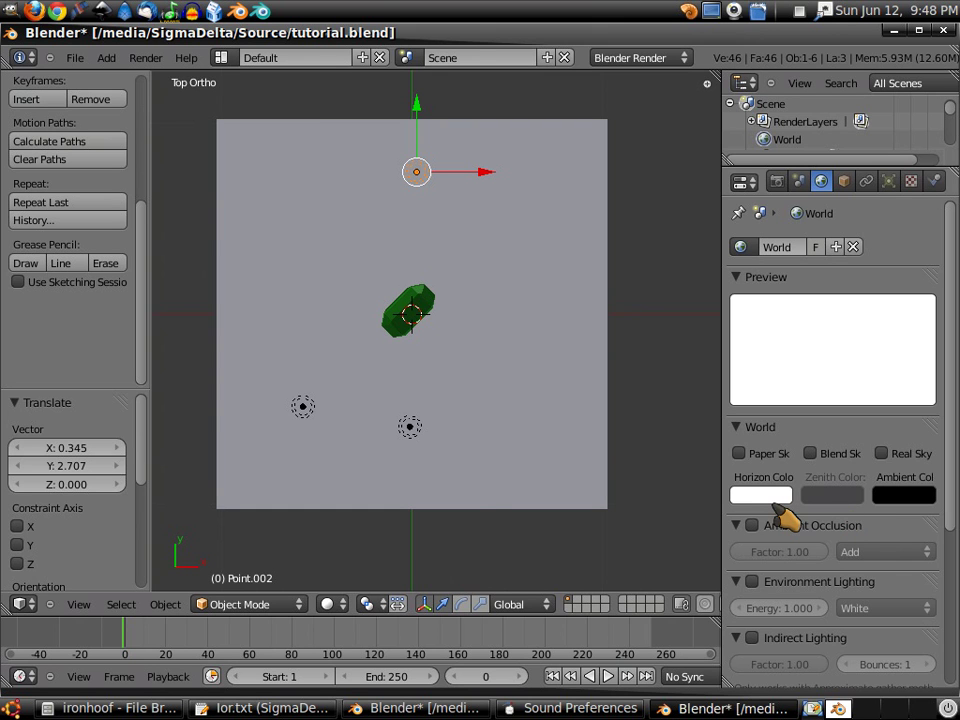
left_click(776, 497)
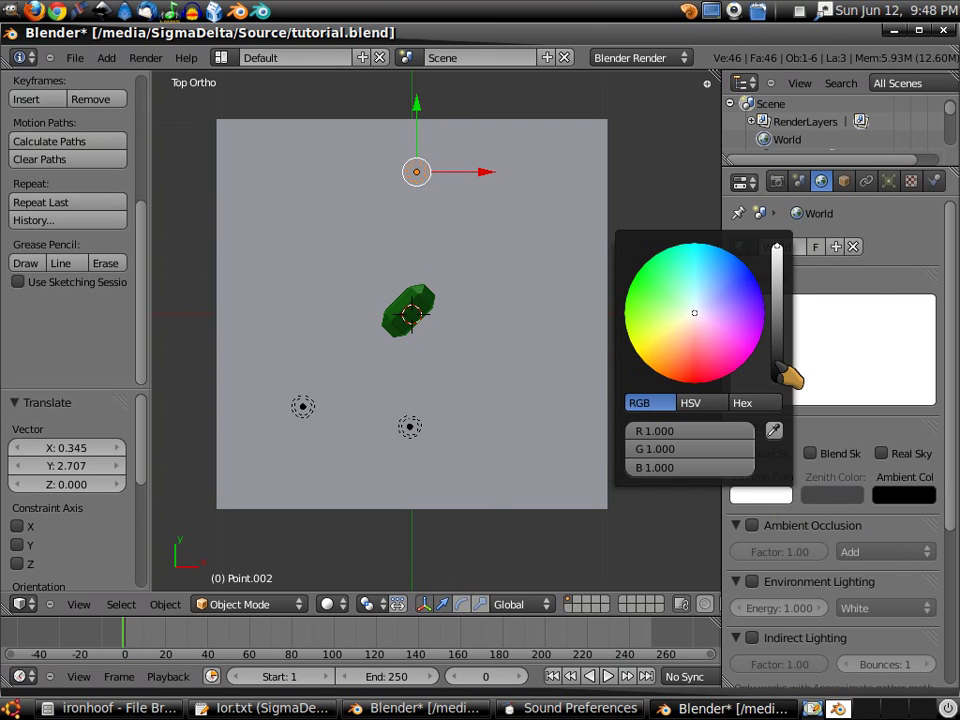
left_click_drag(788, 367, 778, 419)
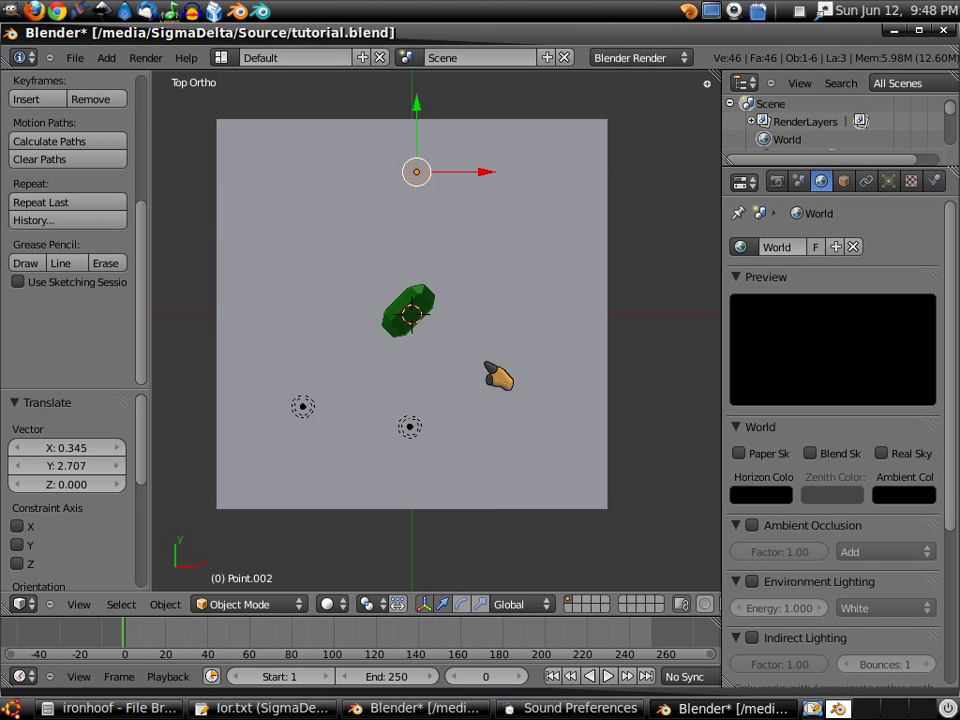
middle_click_drag(431, 471, 543, 415)
key("KP_7")
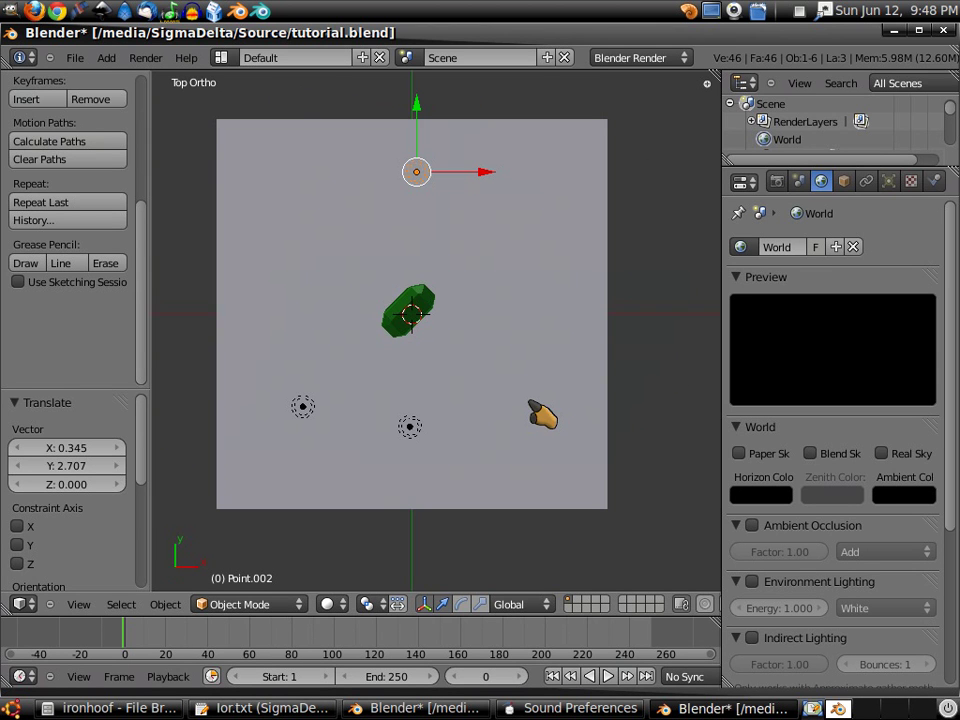
Duplicate the emerald, placing the copy lower right and rotating it about -72°
right_click(428, 314)
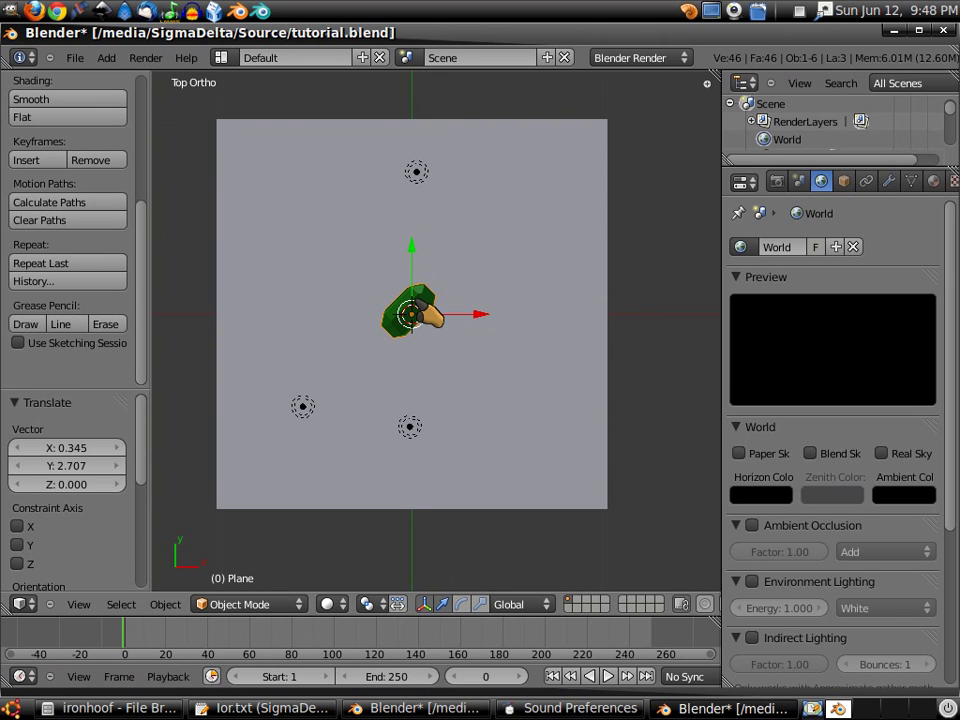
key("shift+d")
left_click(545, 373)
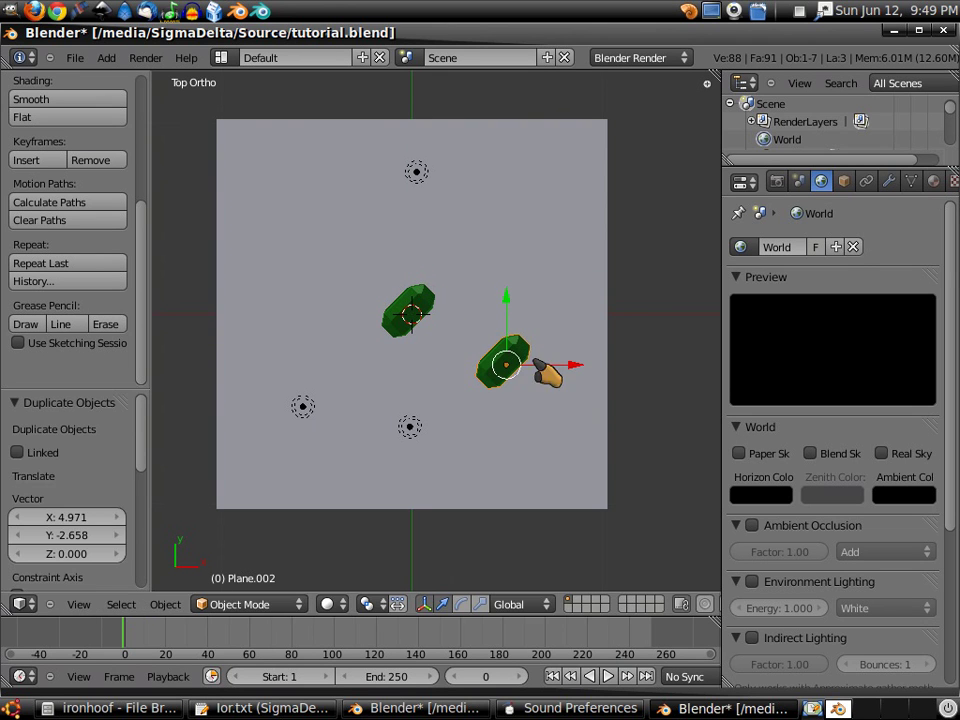
key("r")
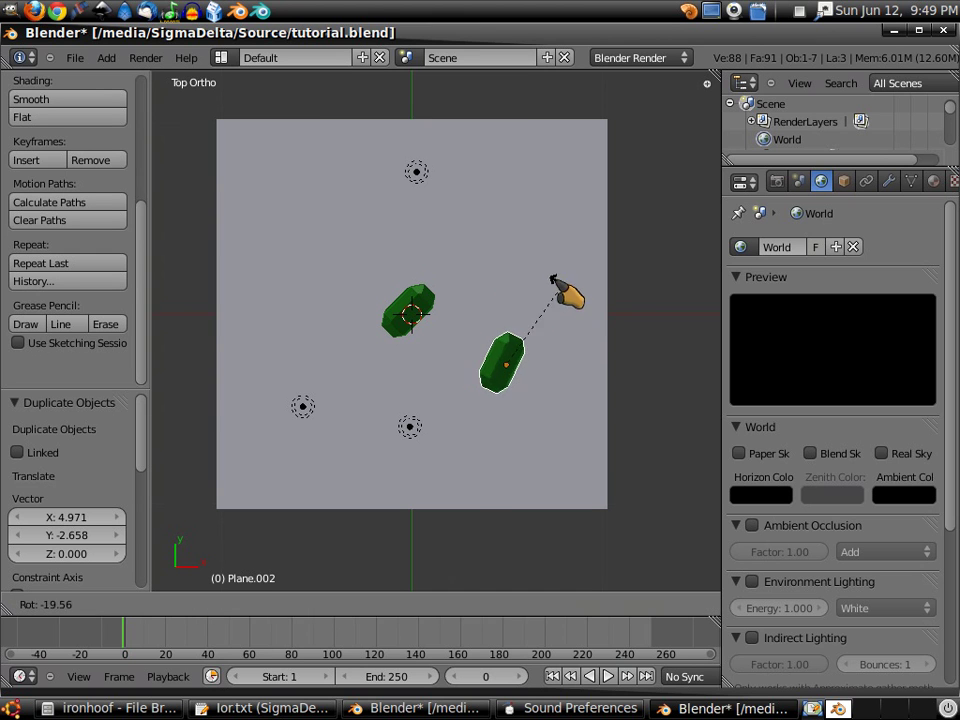
left_click(489, 281)
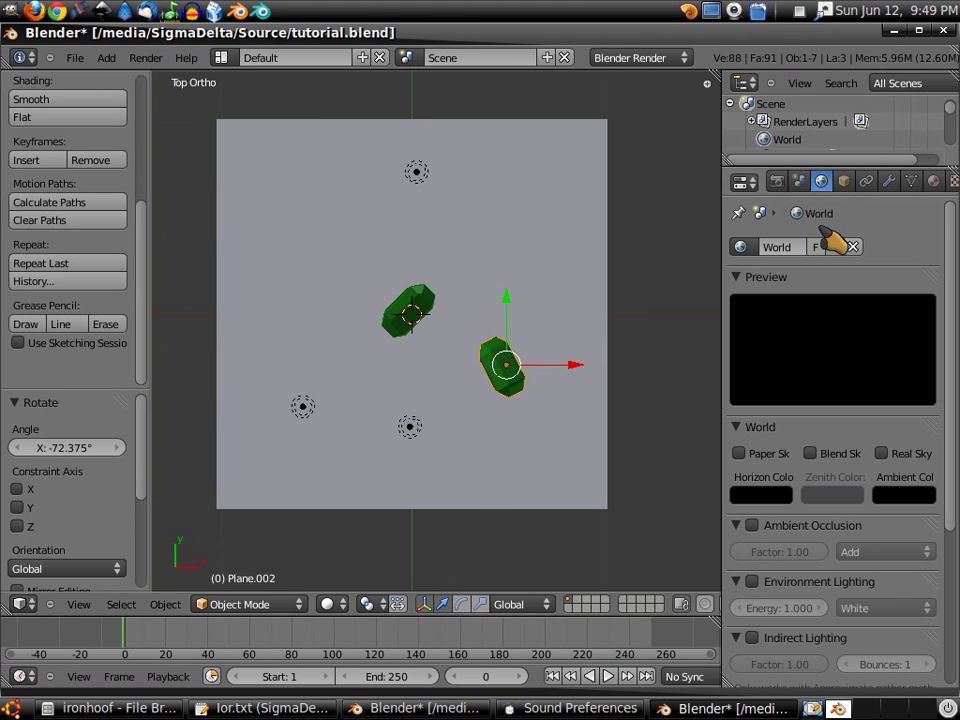
Give the copy its own new material named Saphire with a deep blue diffuse colour
left_click(934, 181)
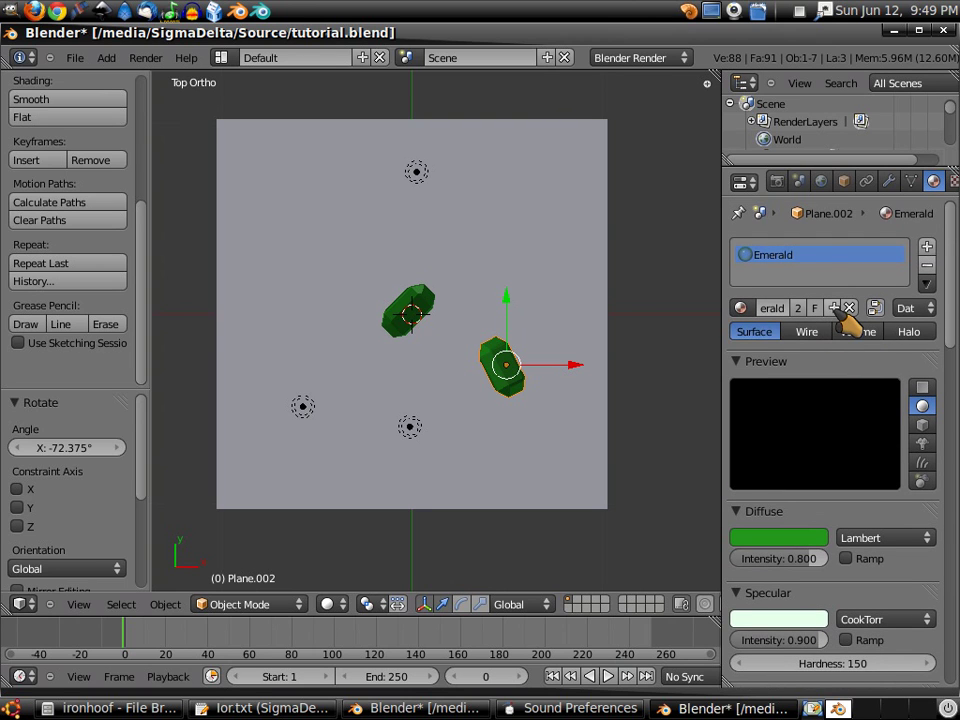
left_click(834, 309)
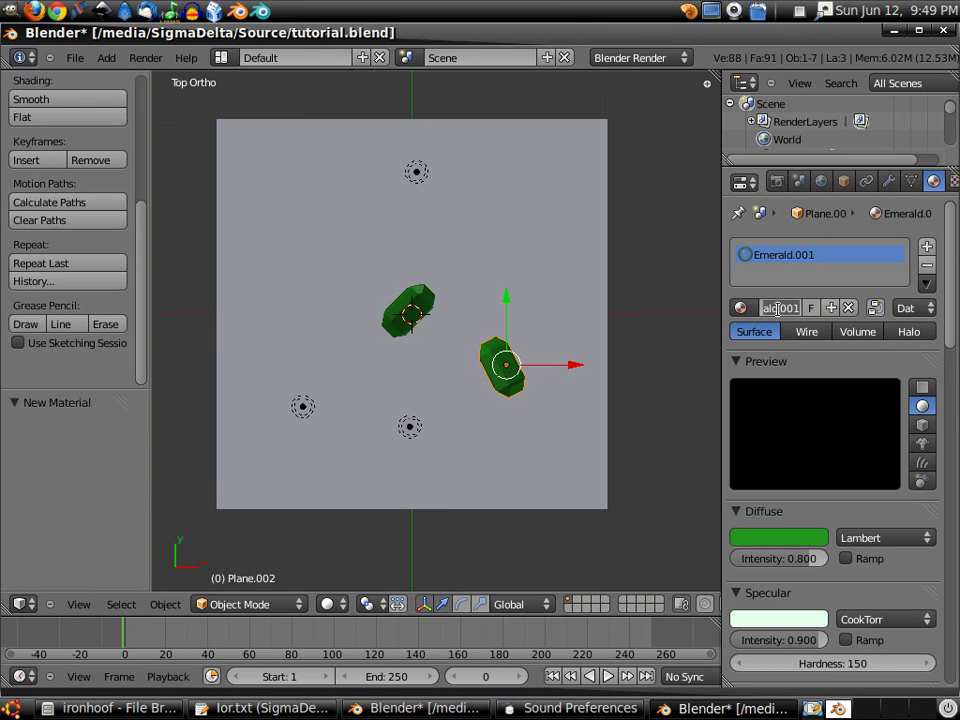
left_click(778, 309)
type("Saphire")
key("Return")
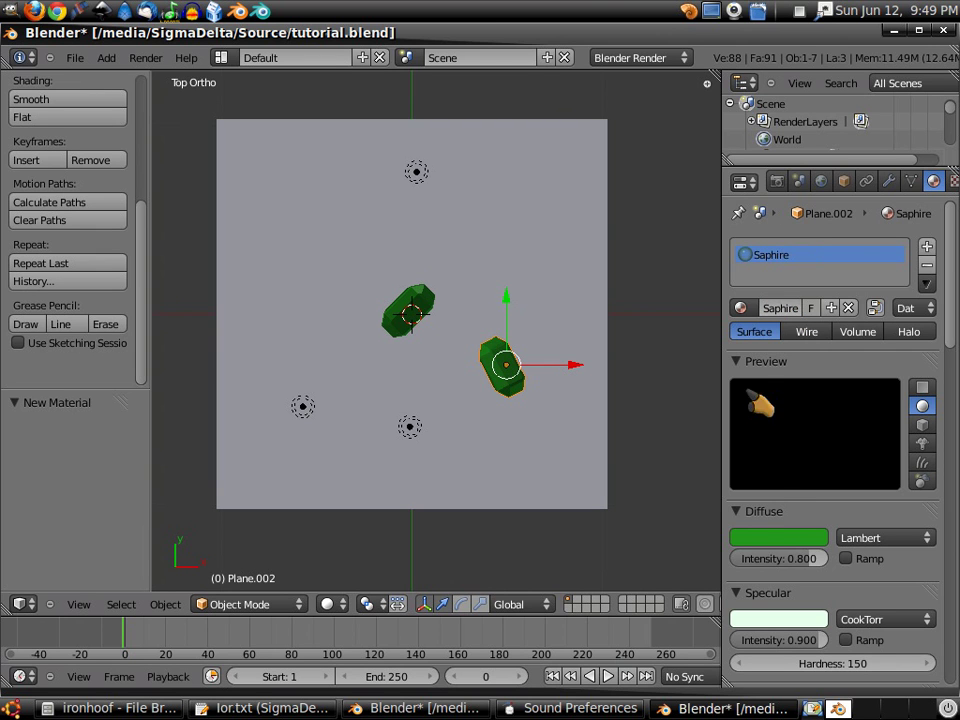
left_click(773, 543)
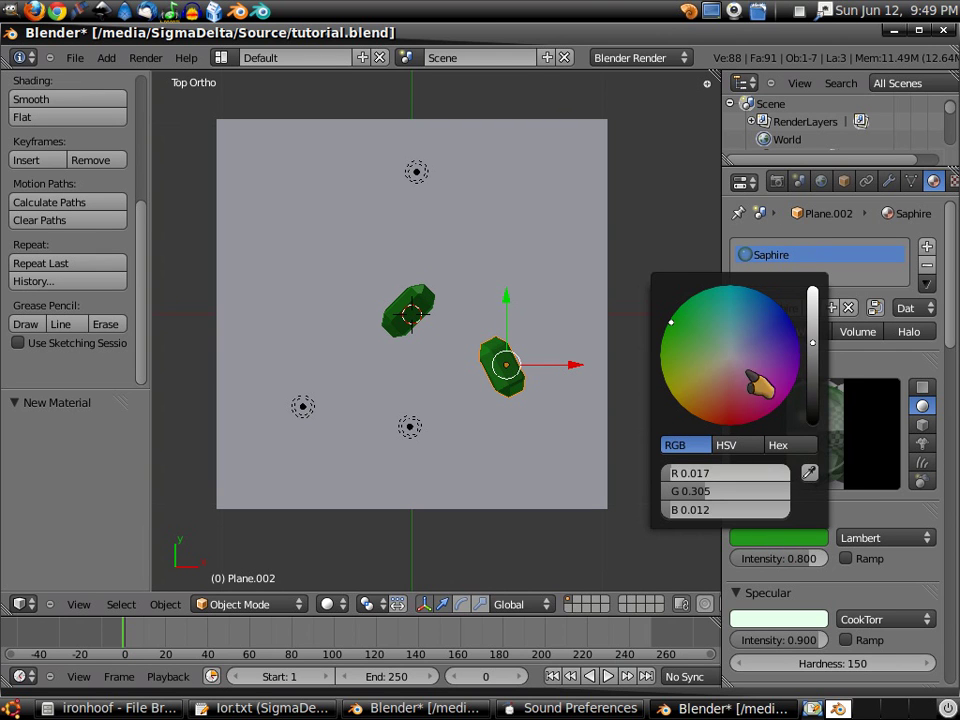
left_click(791, 324)
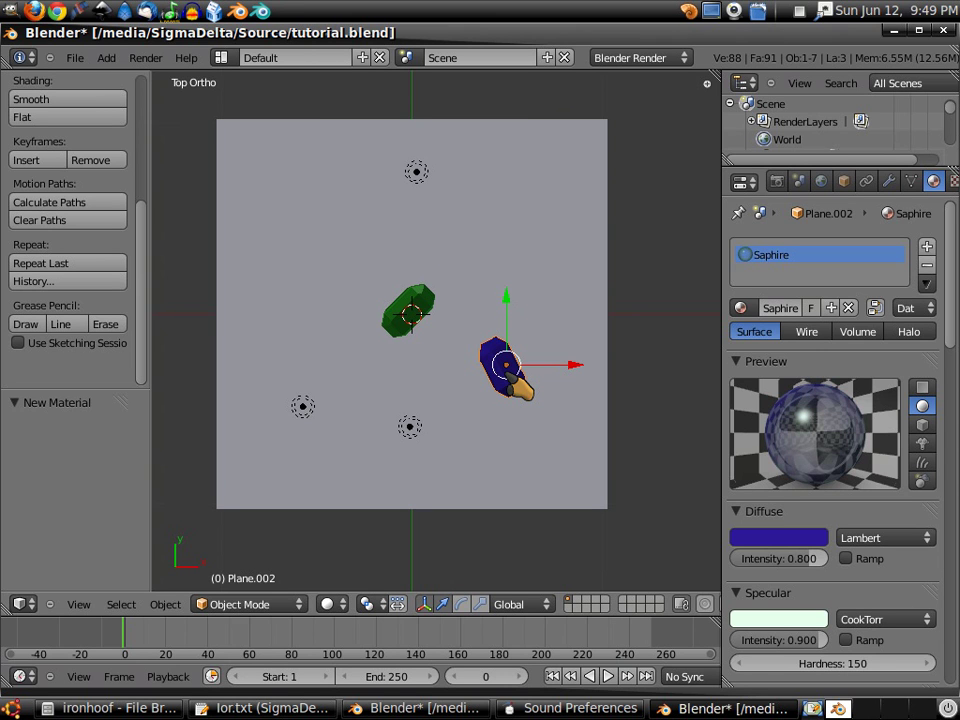
Duplicate the sapphire gem near the plane's top, rotated about 100° and nudged lower right
key("shift+d")
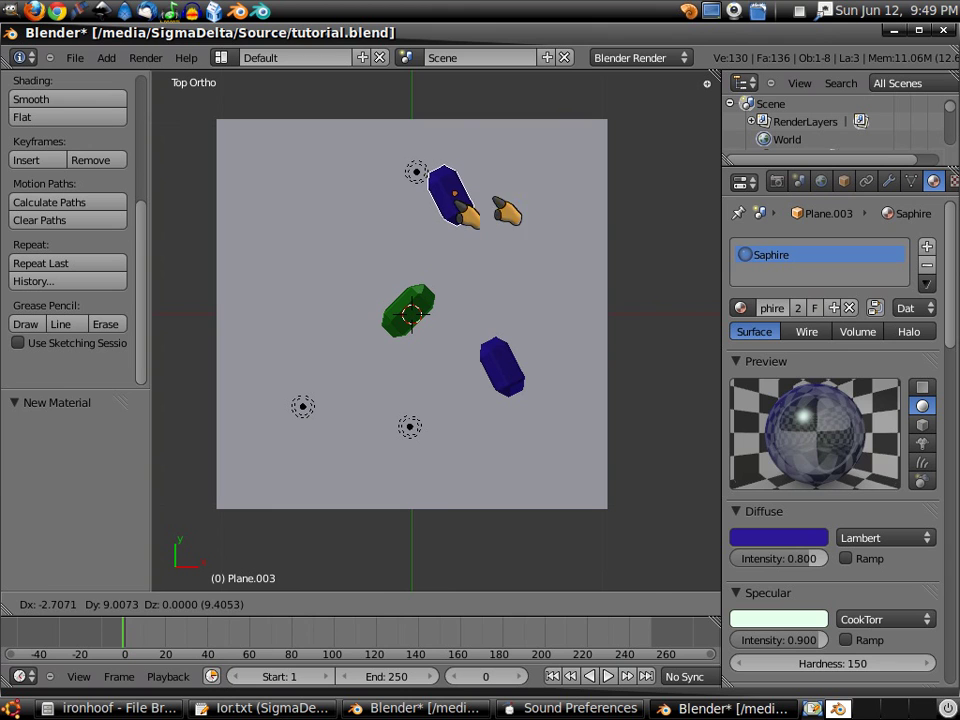
left_click(510, 210)
key("r")
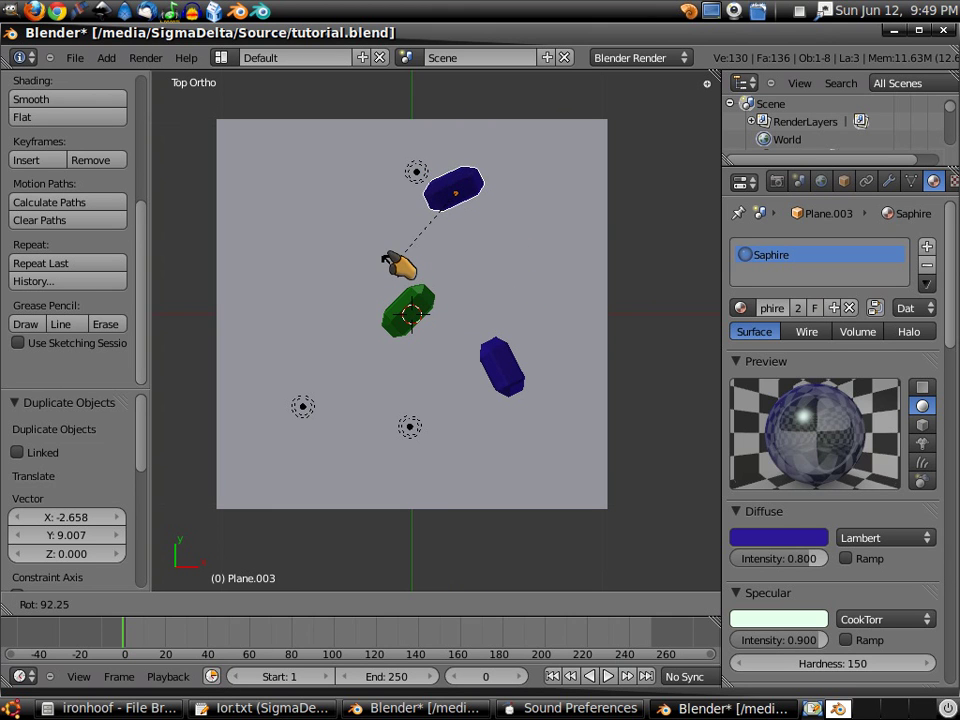
left_click(404, 248)
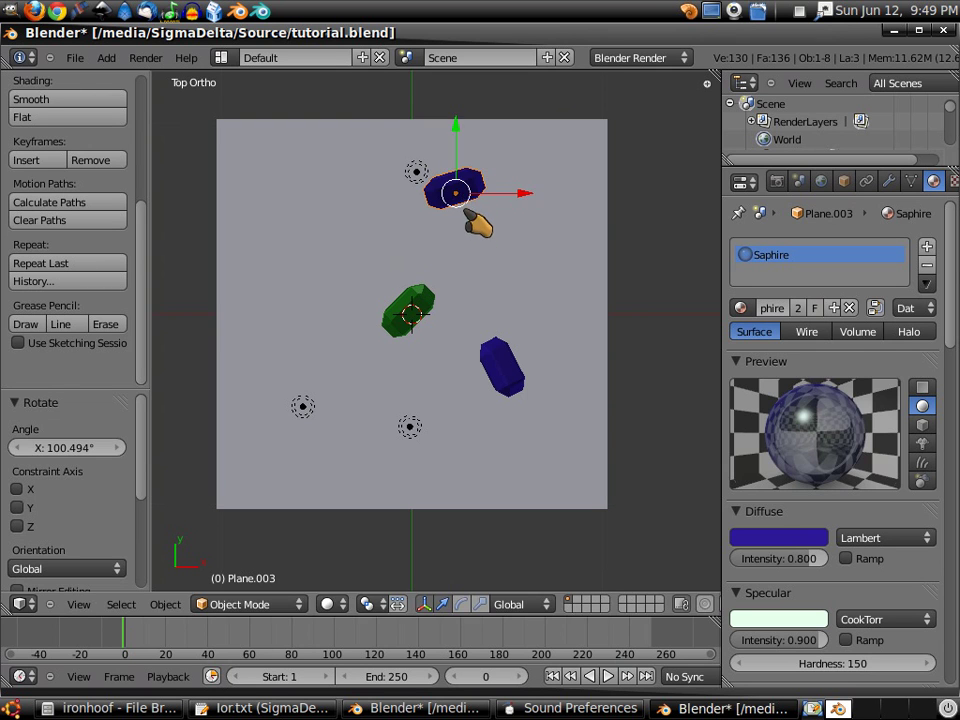
key("g")
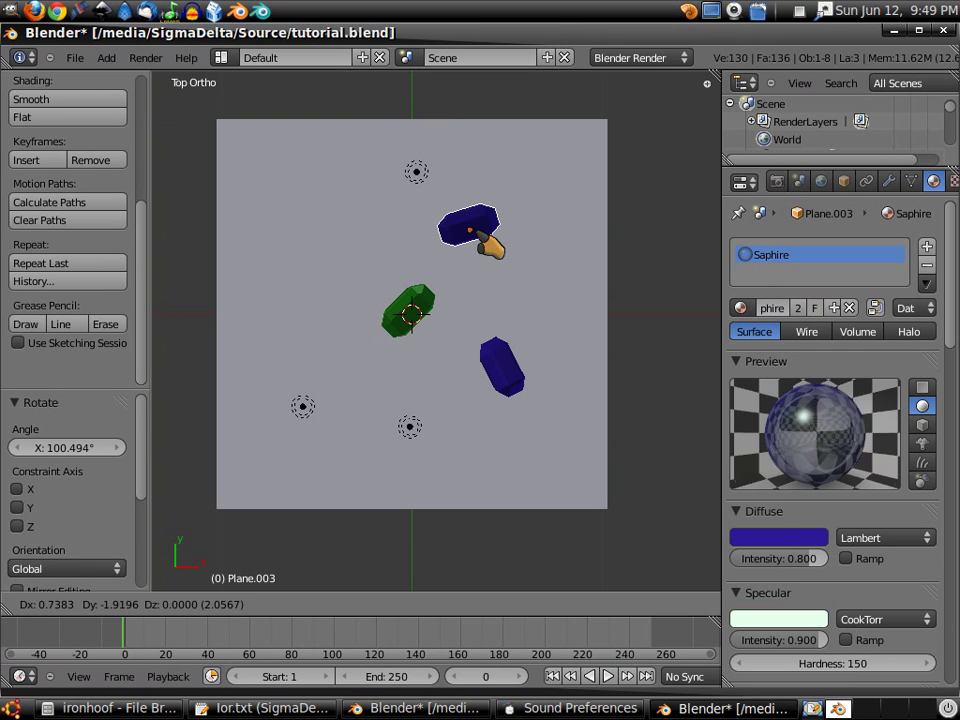
left_click(488, 242)
Set the shared Saphire material's diffuse colour back to blue
left_click(808, 545)
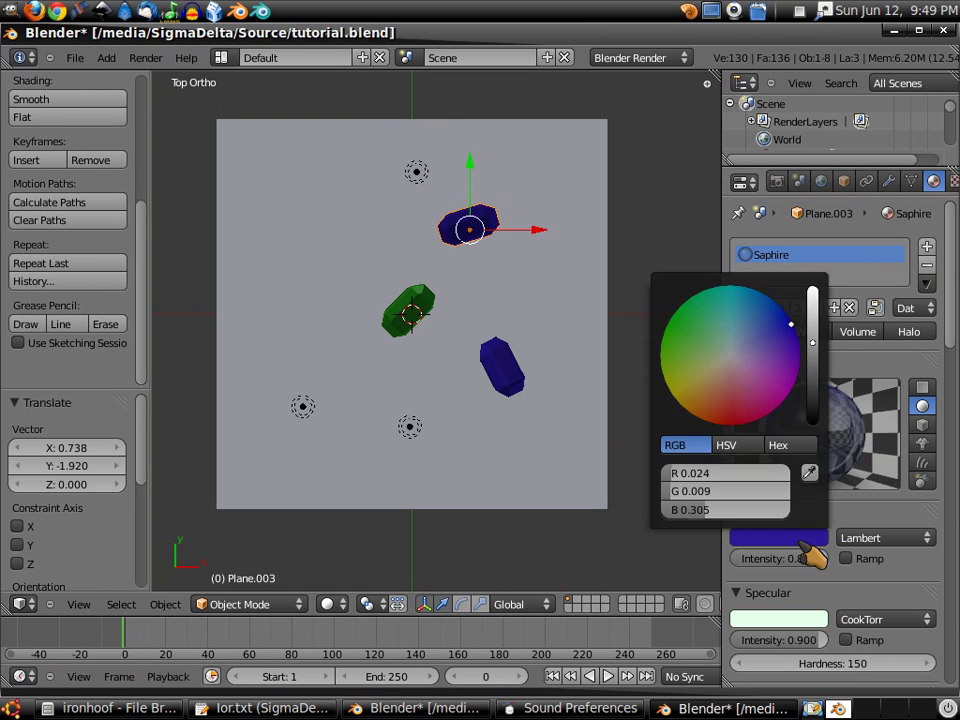
left_click(735, 426)
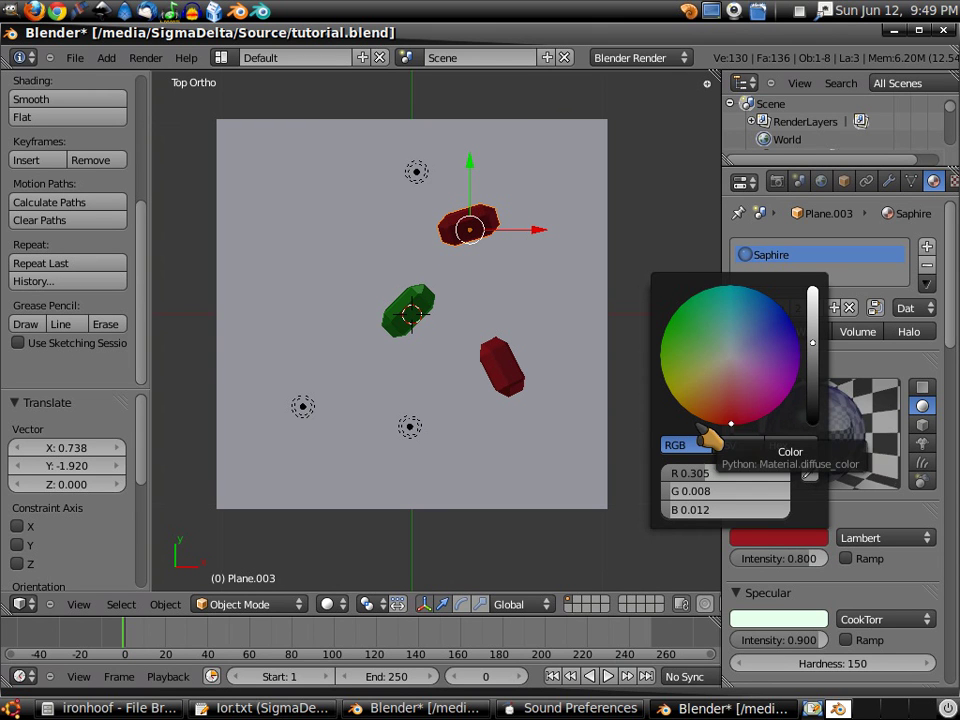
left_click(797, 327)
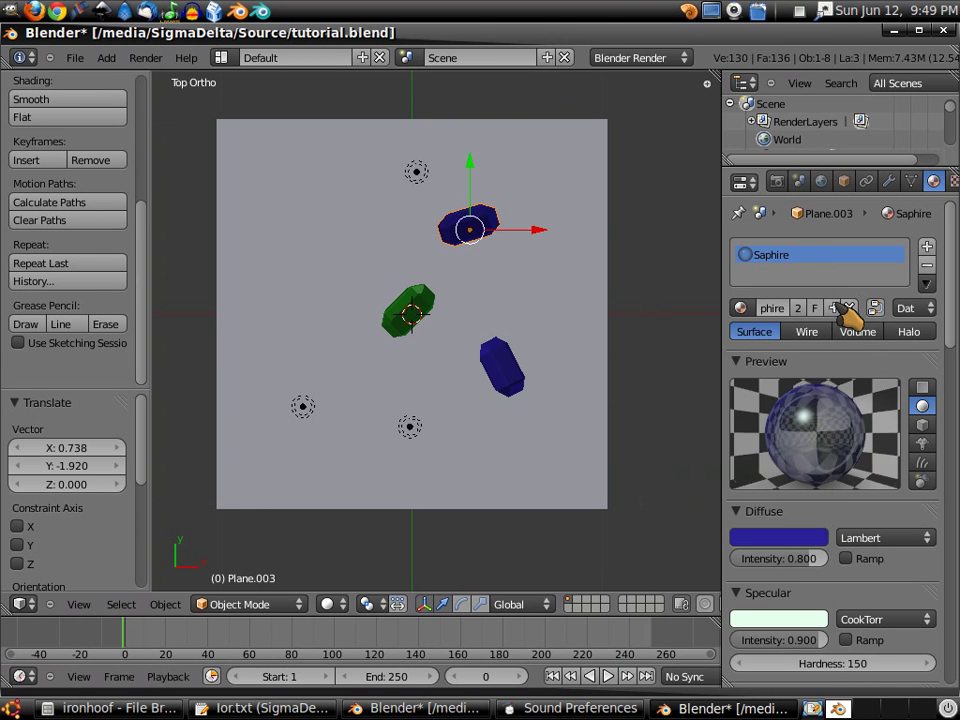
Give the new gem its own material copy named Ruby with a dark red diffuse colour
left_click(843, 307)
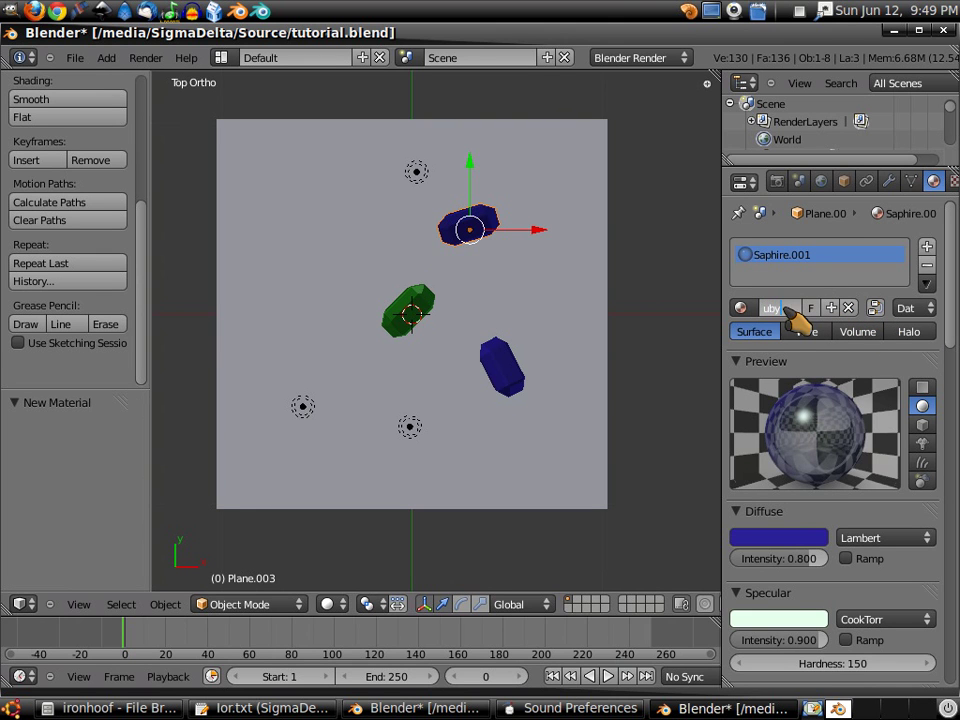
type("Ruby")
key("Return")
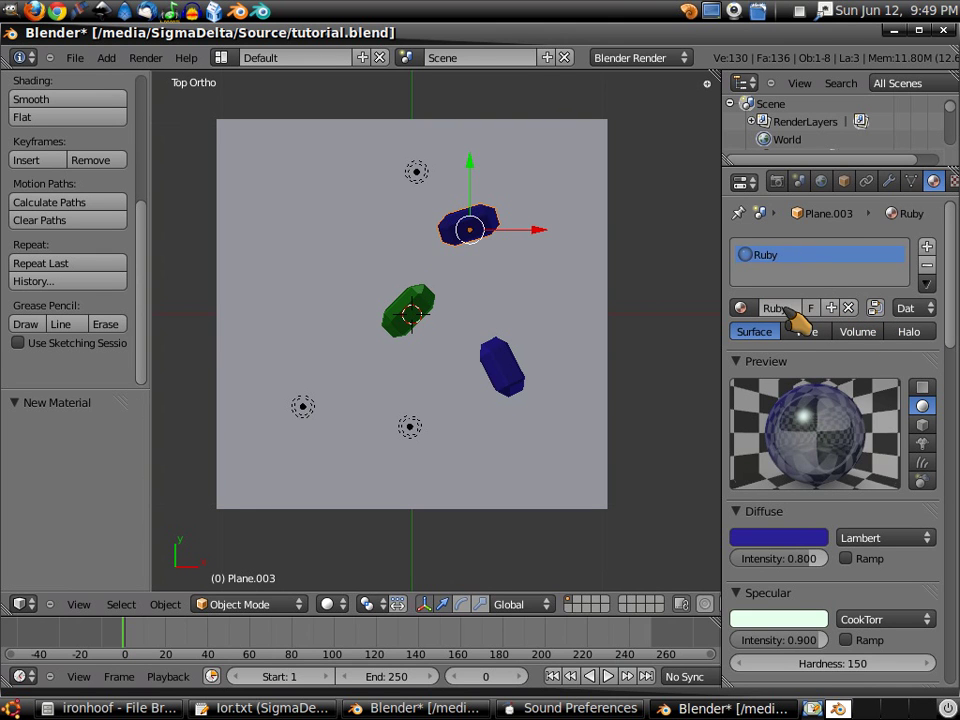
left_click(779, 537)
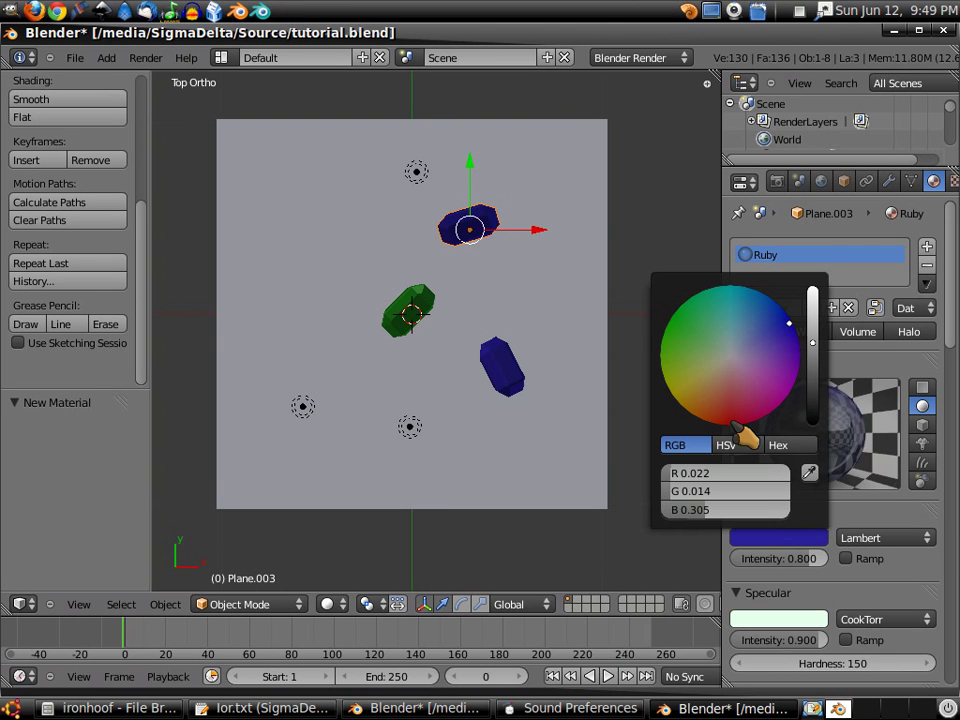
left_click(733, 423)
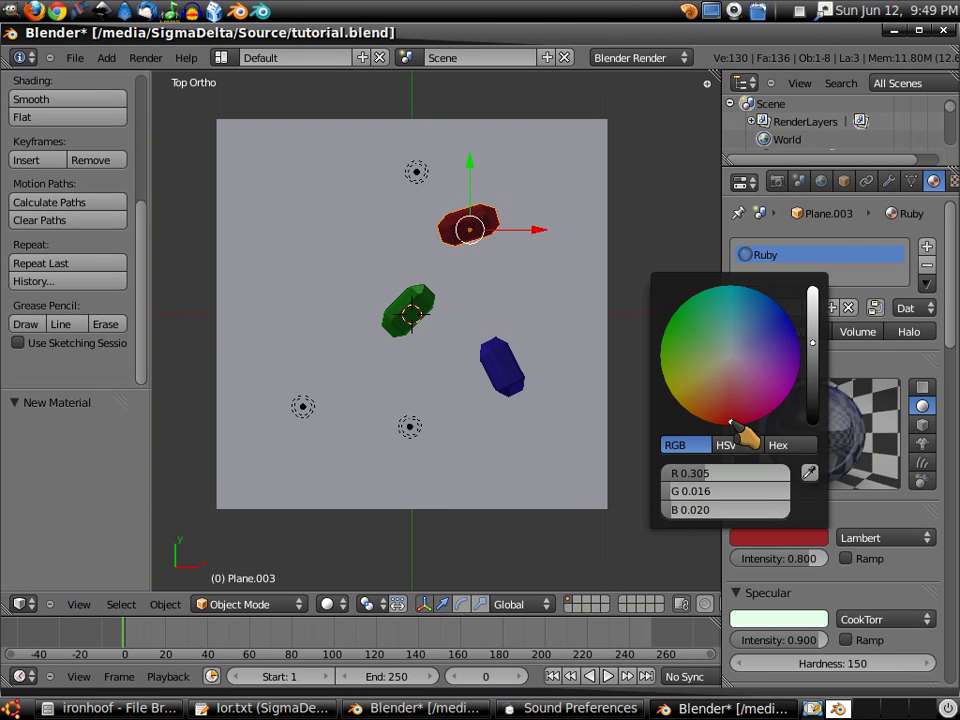
left_click(813, 363)
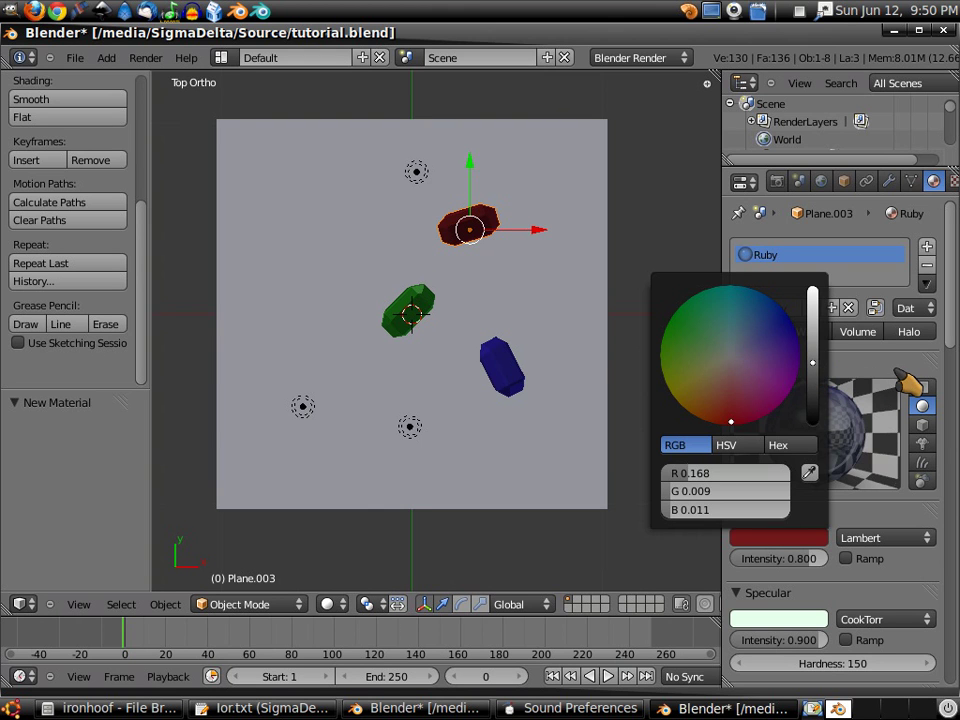
right_click(436, 313)
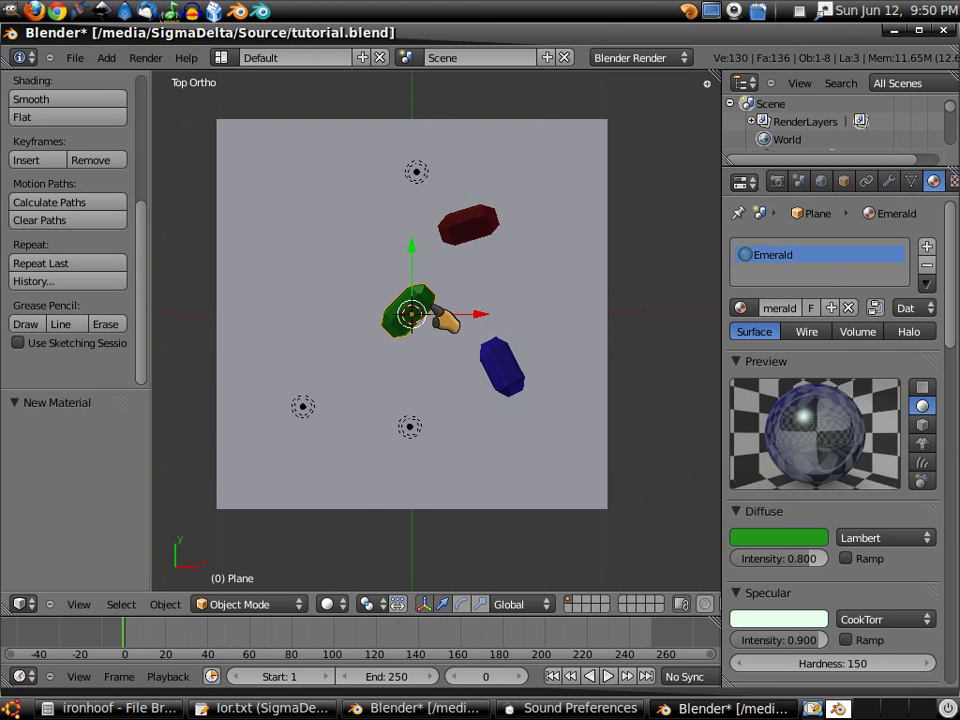
Duplicate the emerald, placing the copy up-left of it and rotating it
key("shift+d")
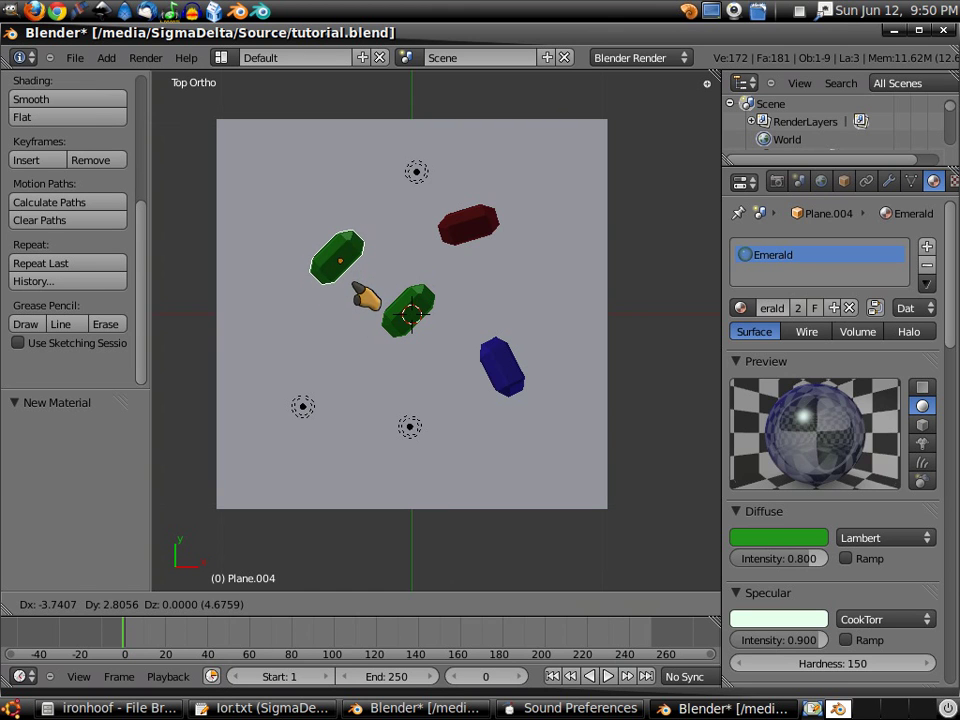
left_click(366, 287)
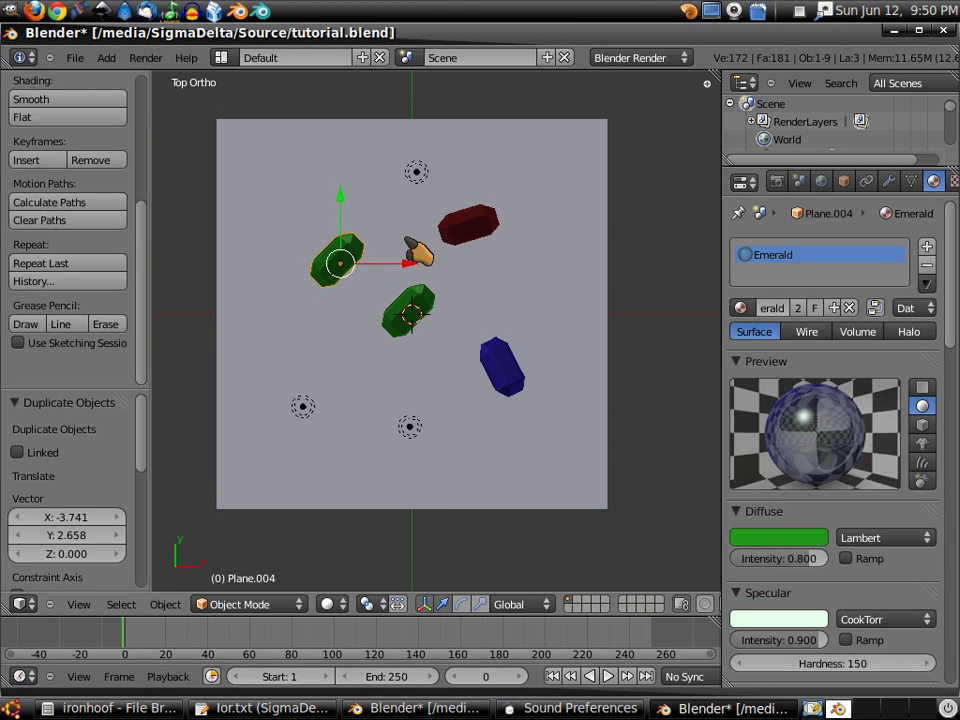
key("r")
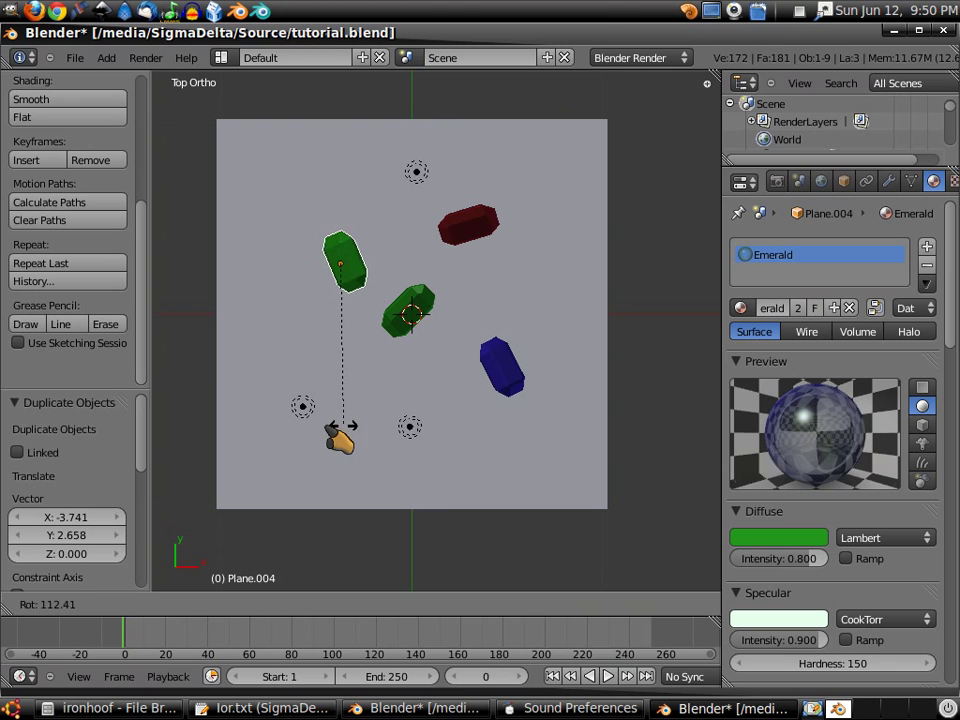
left_click(336, 432)
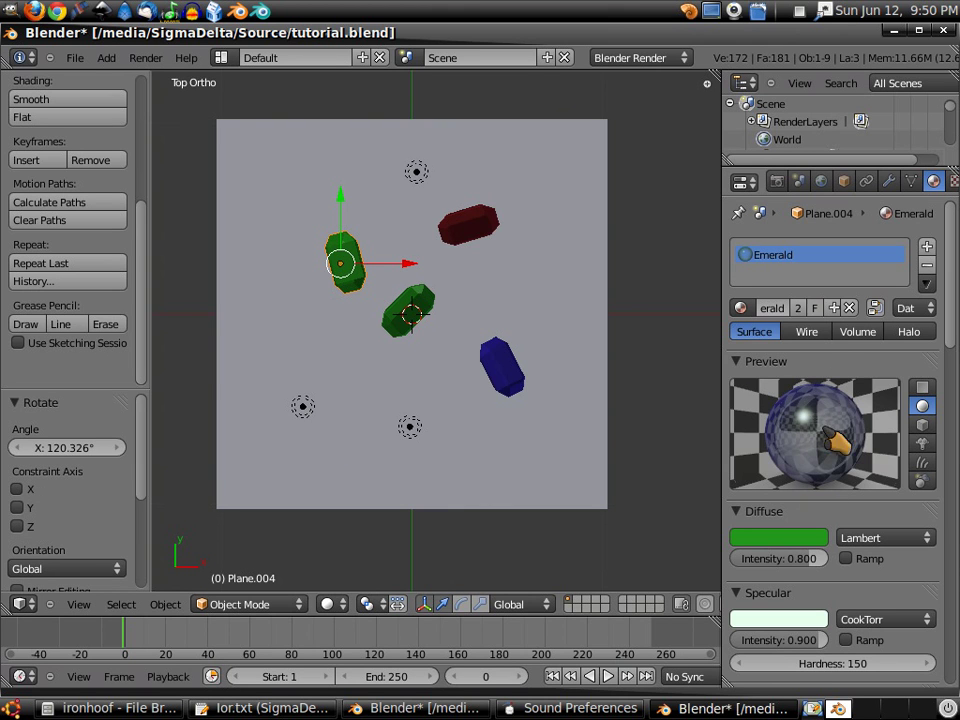
Save the file, then give the copy a material named Topaz with bright yellow diffuse (0.711, 0.673, 0.019)
key("ctrl+s")
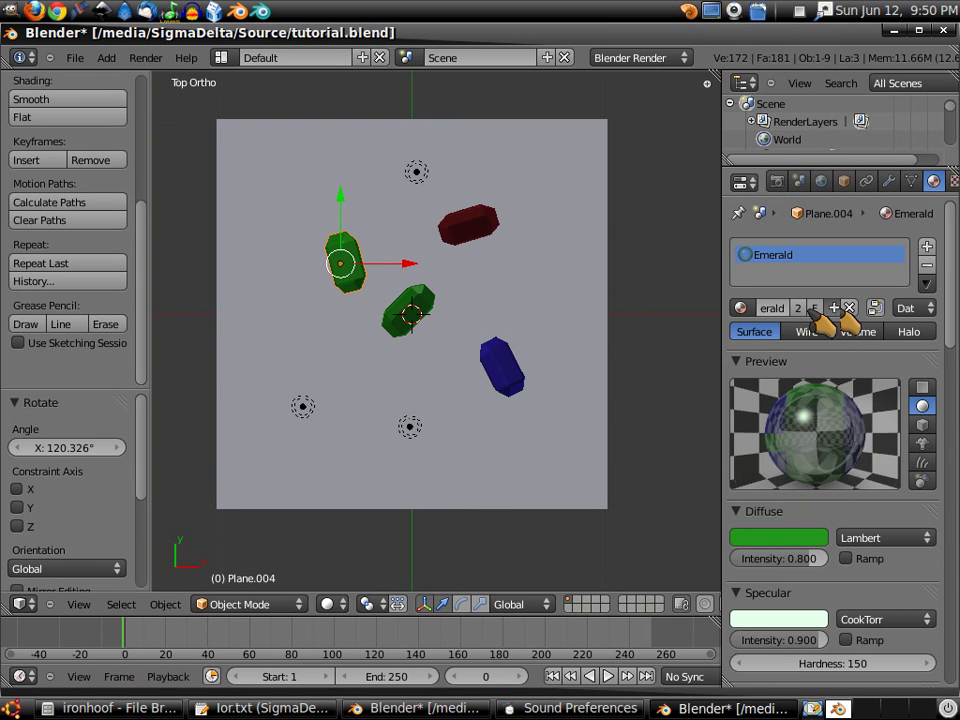
left_click(834, 308)
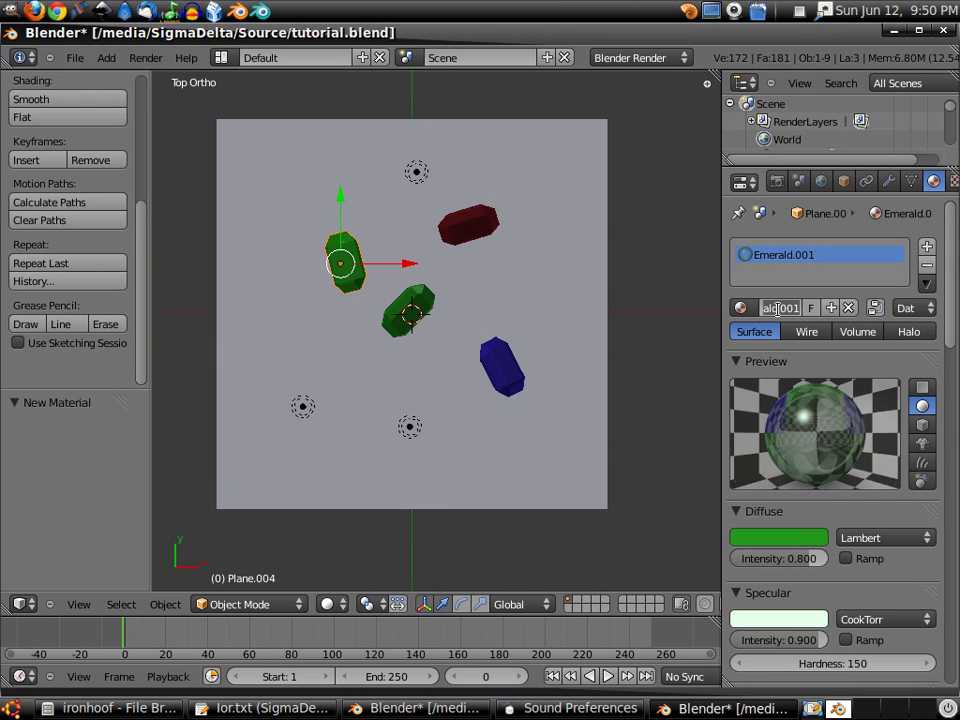
type("Topaz")
key("Return")
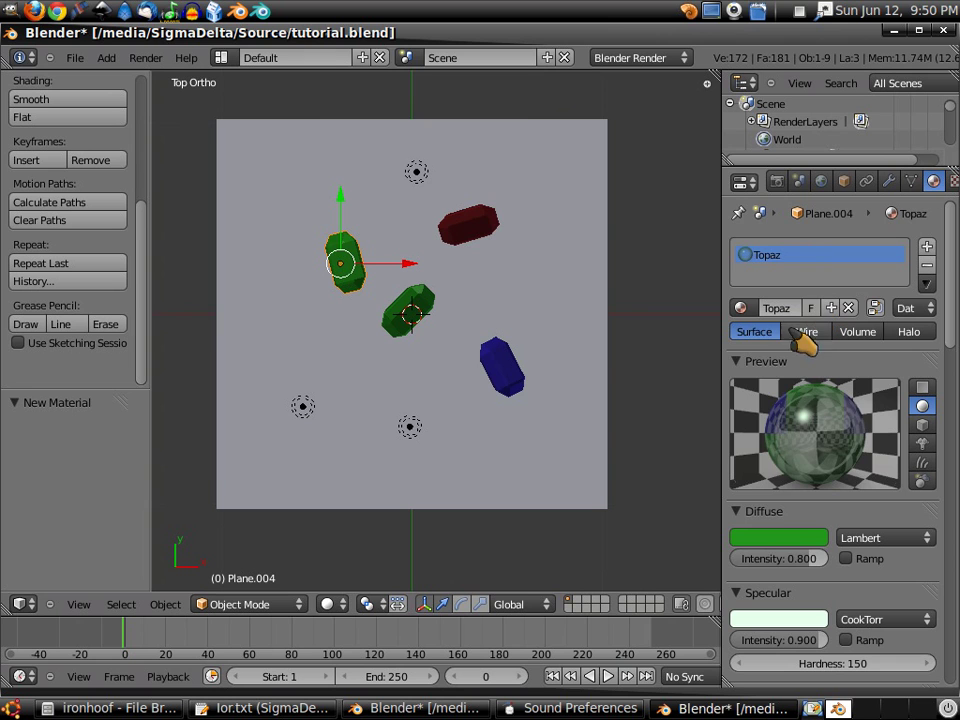
left_click(787, 535)
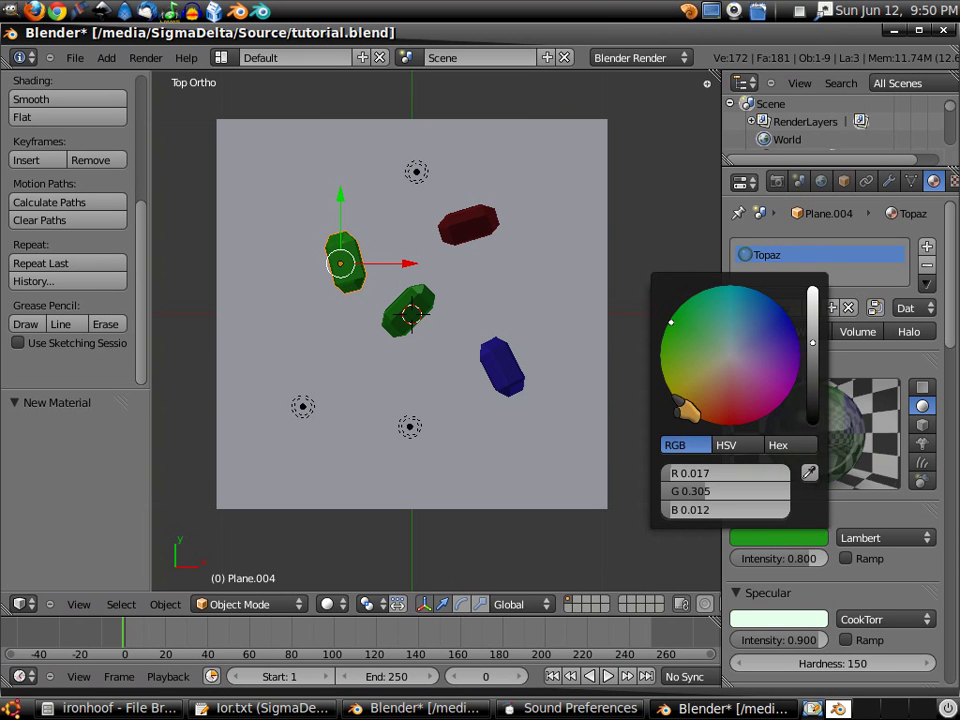
left_click(680, 400)
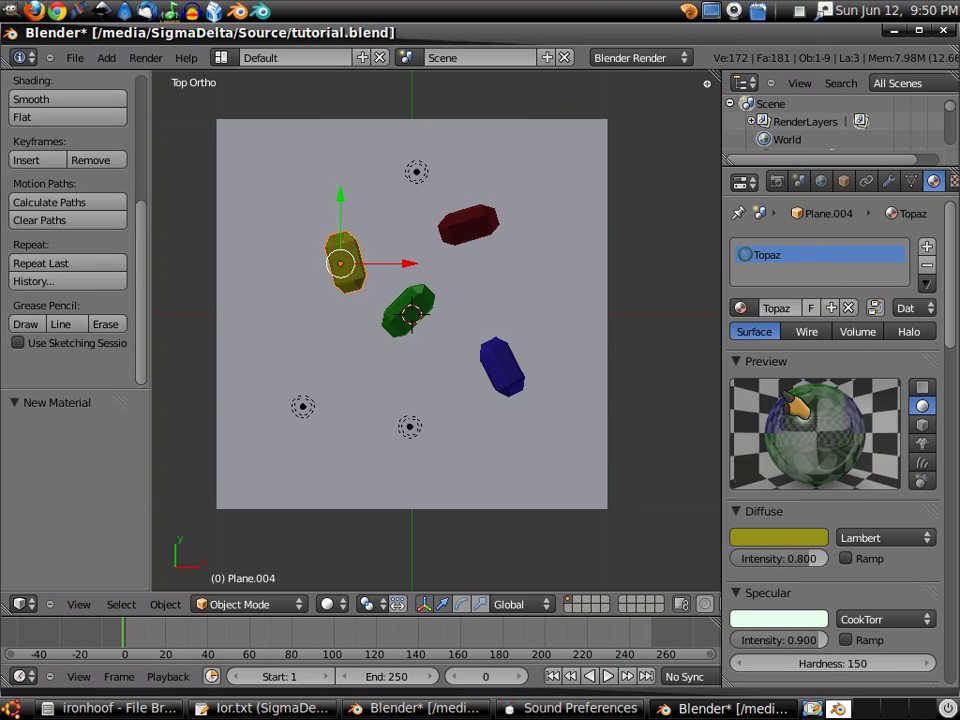
left_click(763, 543)
left_click(816, 306)
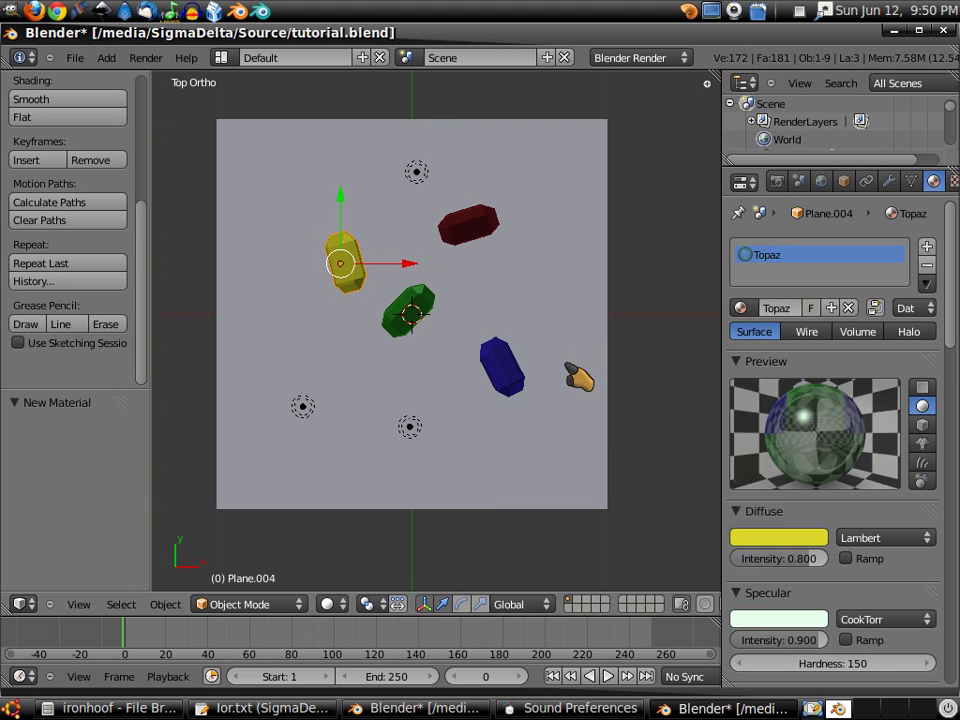
Orbit to an overhead angled view of the plane and align the active camera to it
key("KP_3")
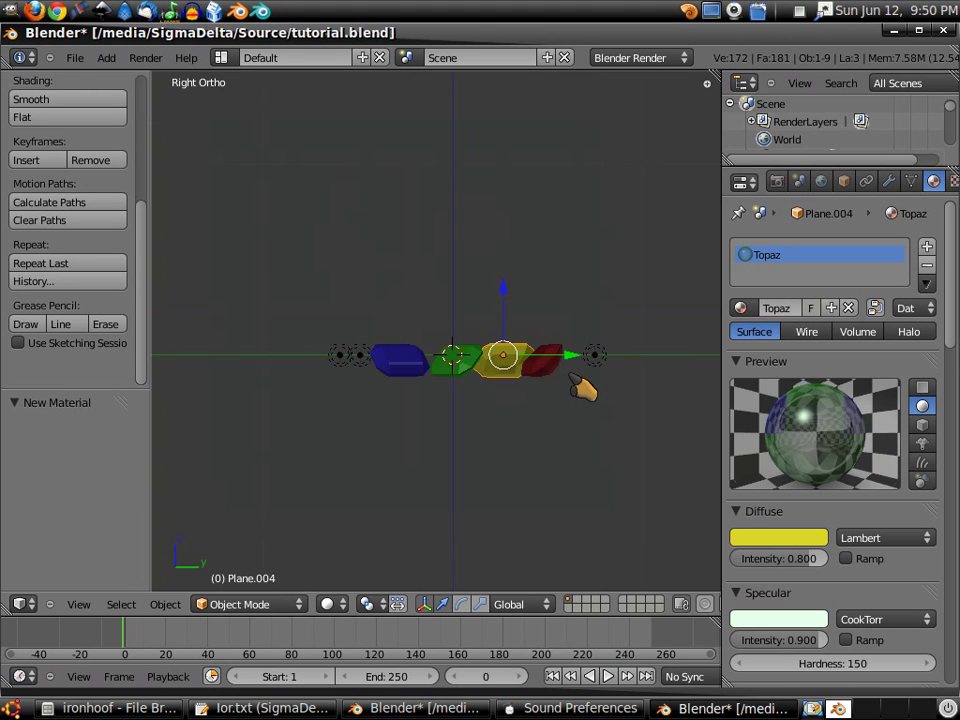
scroll(552, 380, "down", 1)
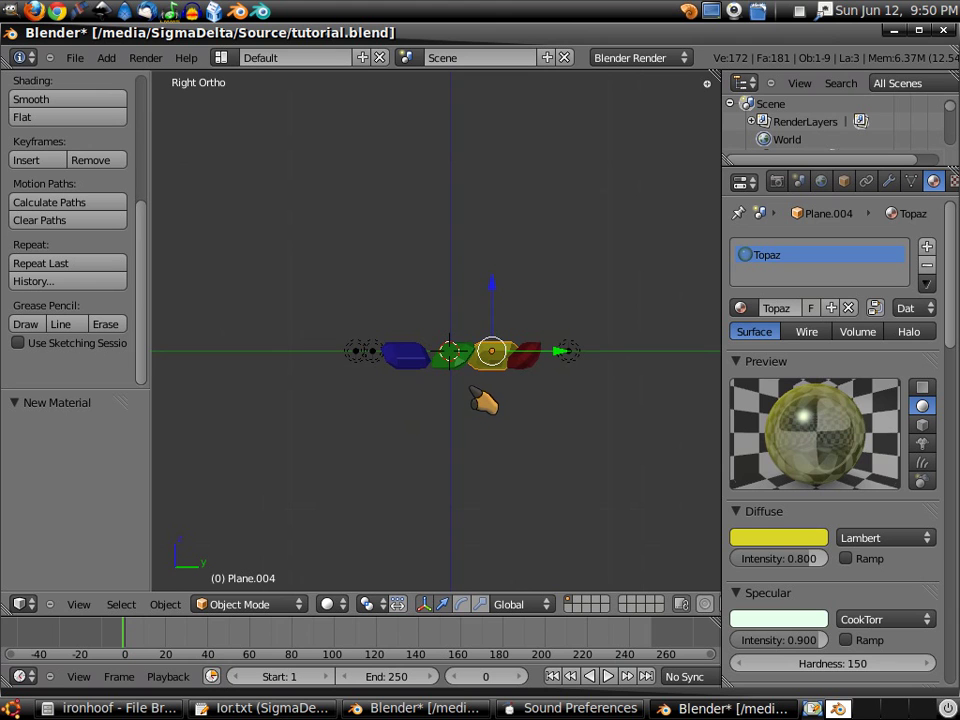
middle_click_drag(483, 400, 392, 448)
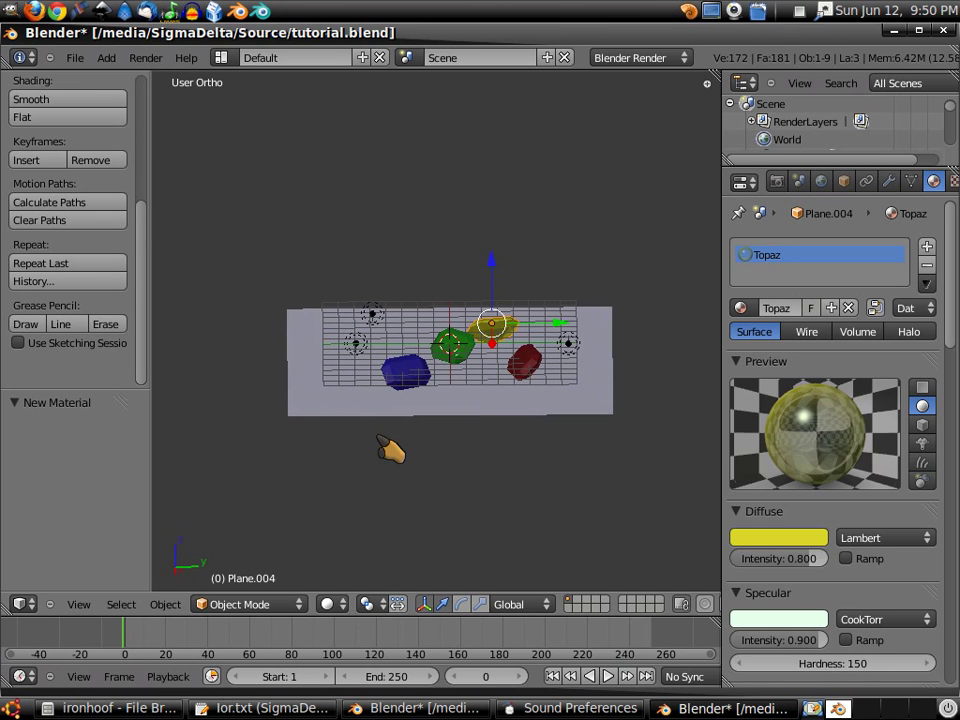
scroll(478, 435, "down", 3)
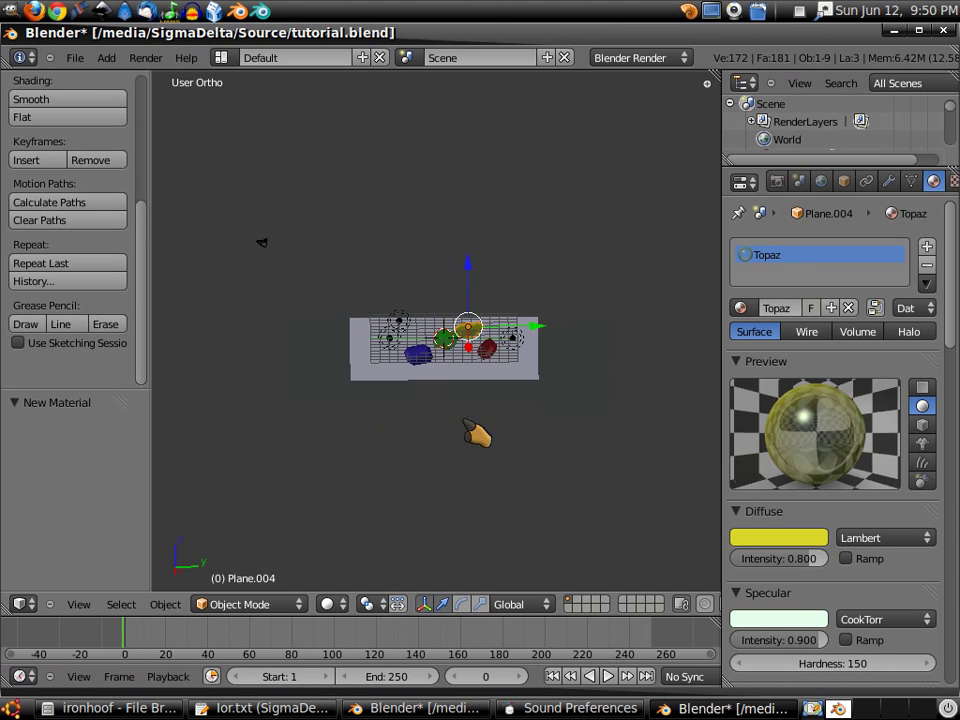
left_click(78, 604)
mouse_move(228, 345)
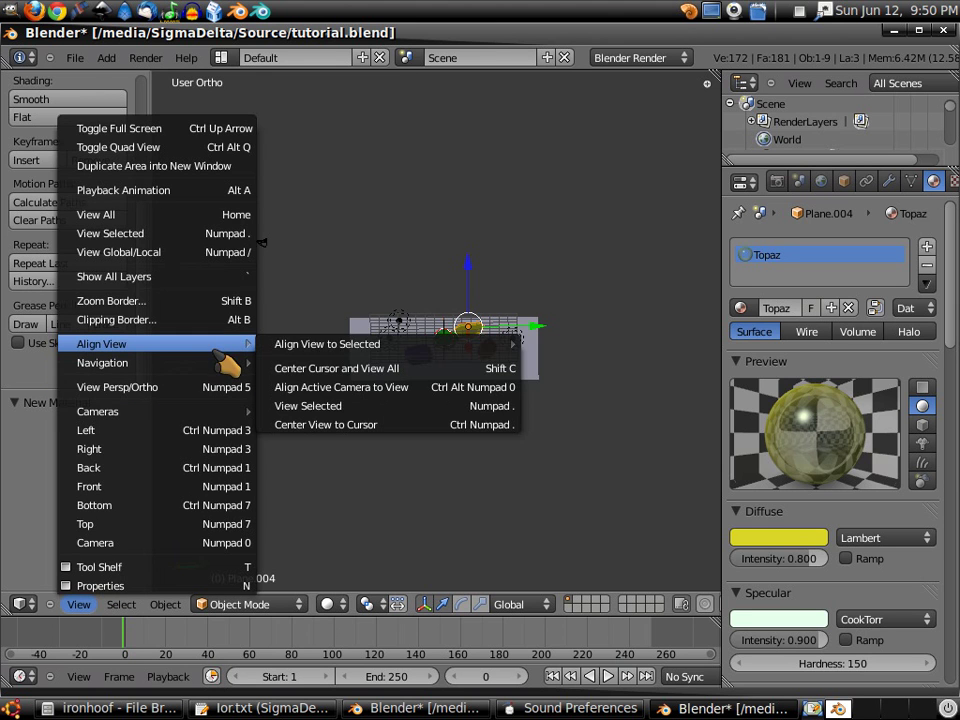
left_click(328, 386)
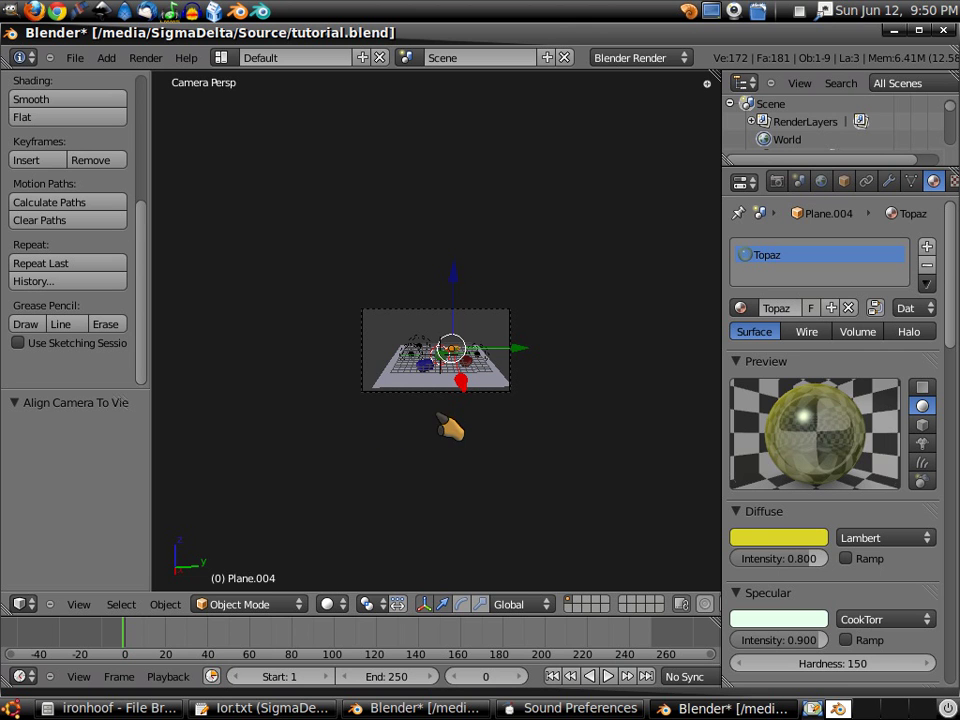
Leave the camera view, zoom in and orbit around the four gems
key("KP_0")
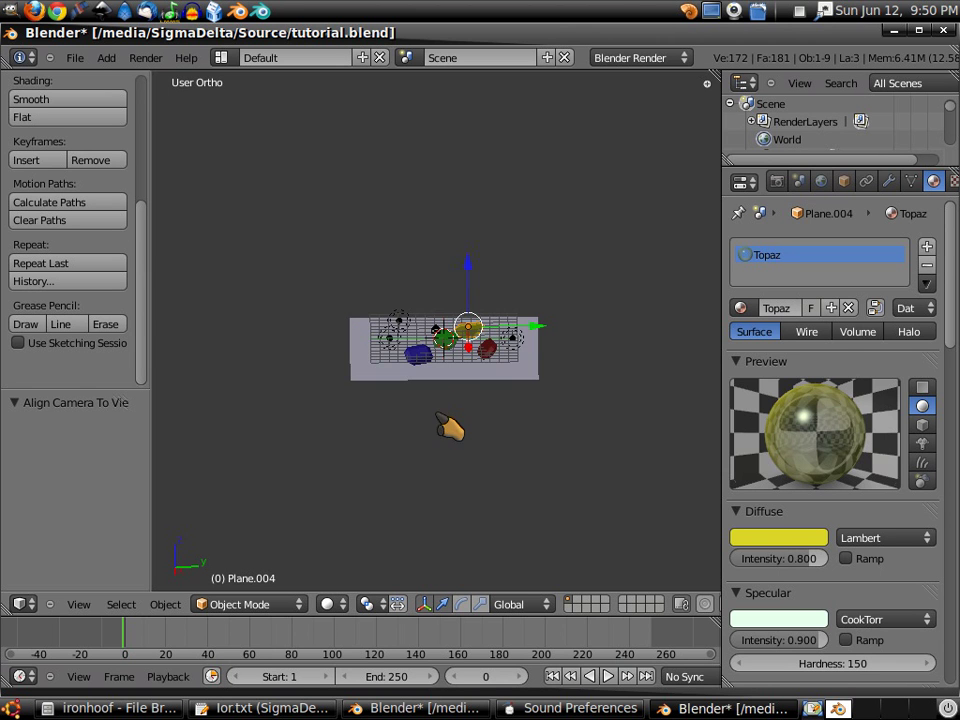
scroll(495, 440, "up", 3)
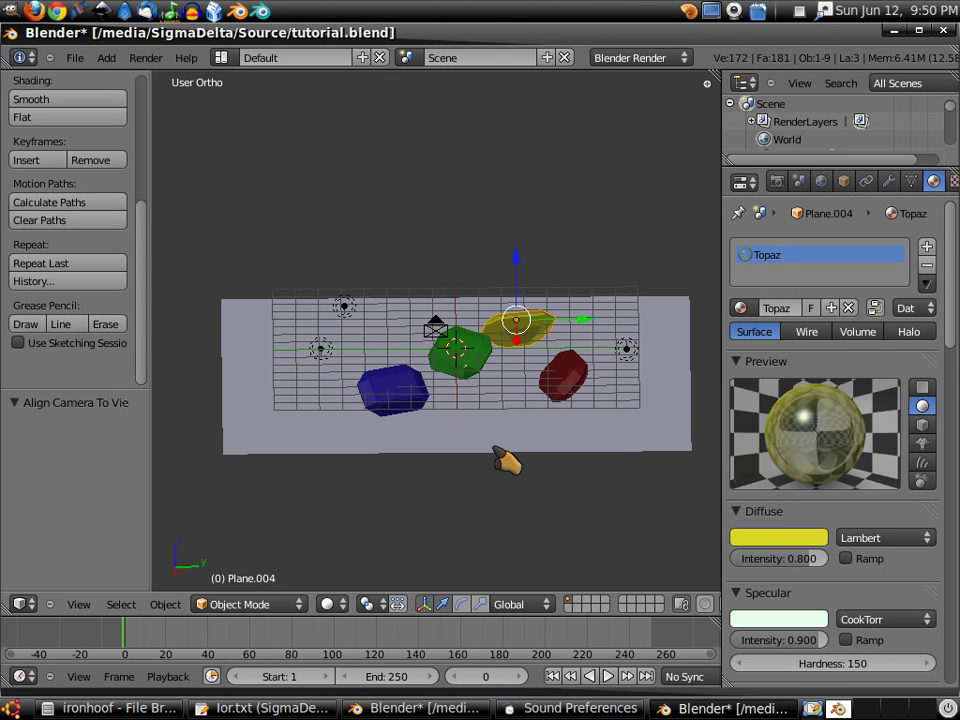
middle_click_drag(507, 462, 346, 443)
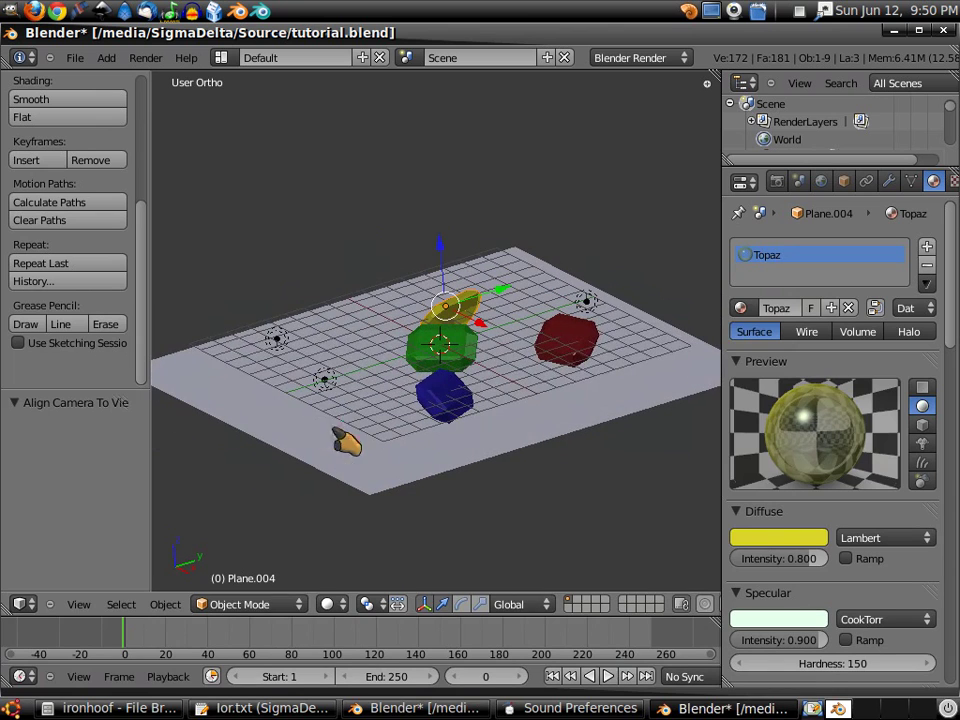
Bring the Render Result window with the four rendered gems to the front
left_click(456, 710)
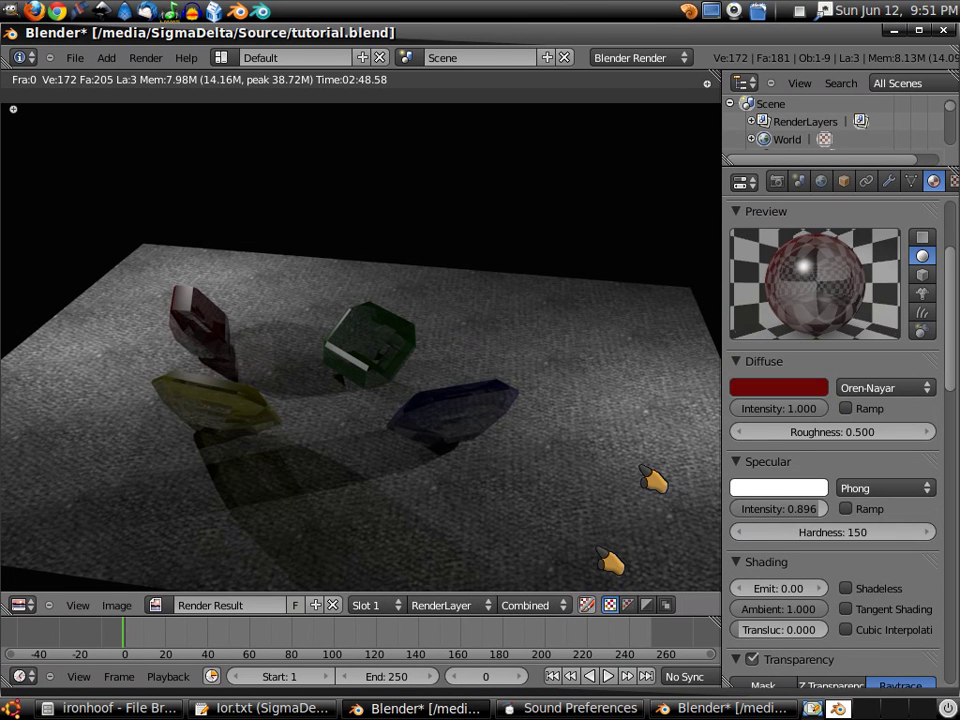